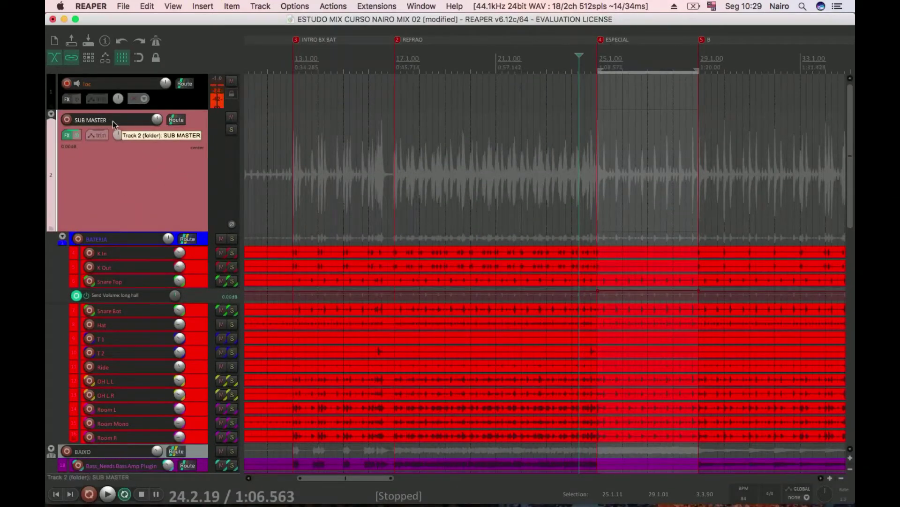
# - Turn off folder mode on the SUB MASTER track and delete the track from the project
pyautogui.click(51, 229)
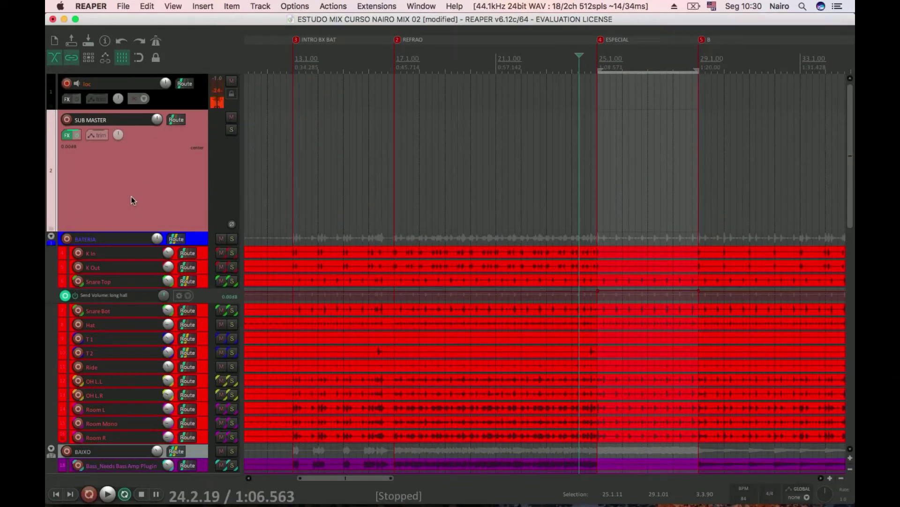
pyautogui.press('Delete')
pyautogui.click(534, 183)
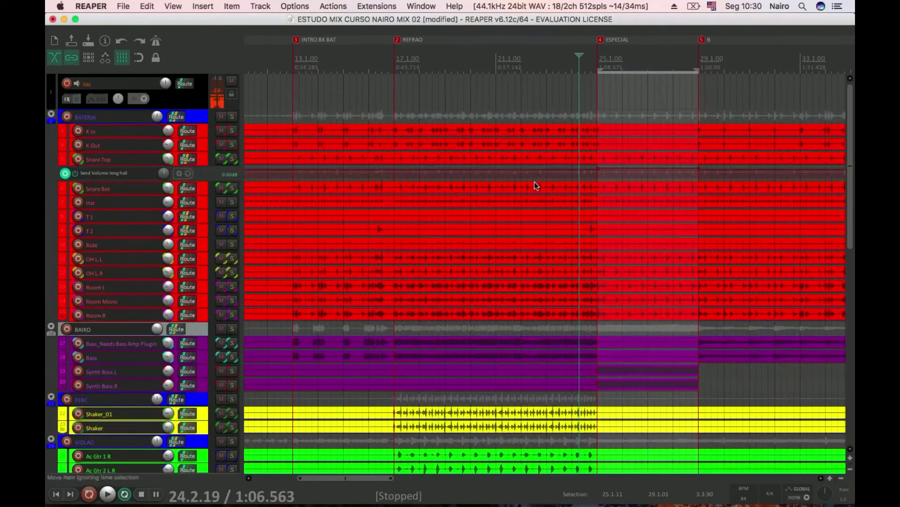
# - Add an empty track at the end of the track list, below the basic delay track
pyautogui.click(198, 120)
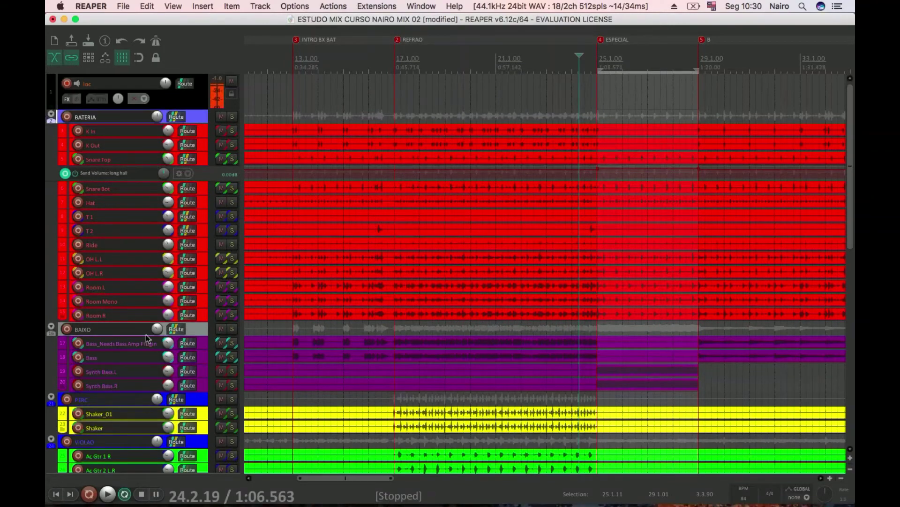
pyautogui.scroll(-15, 147, 338)
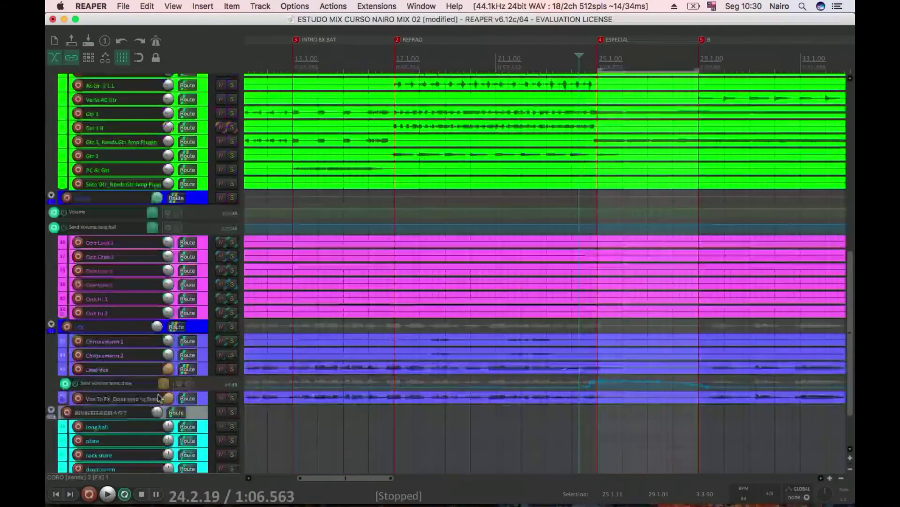
pyautogui.scroll(-3, 158, 397)
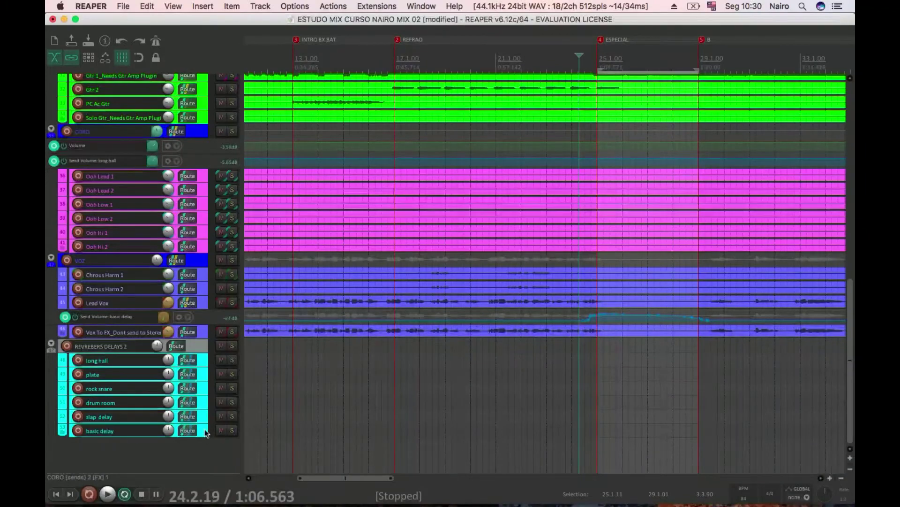
pyautogui.click(205, 432)
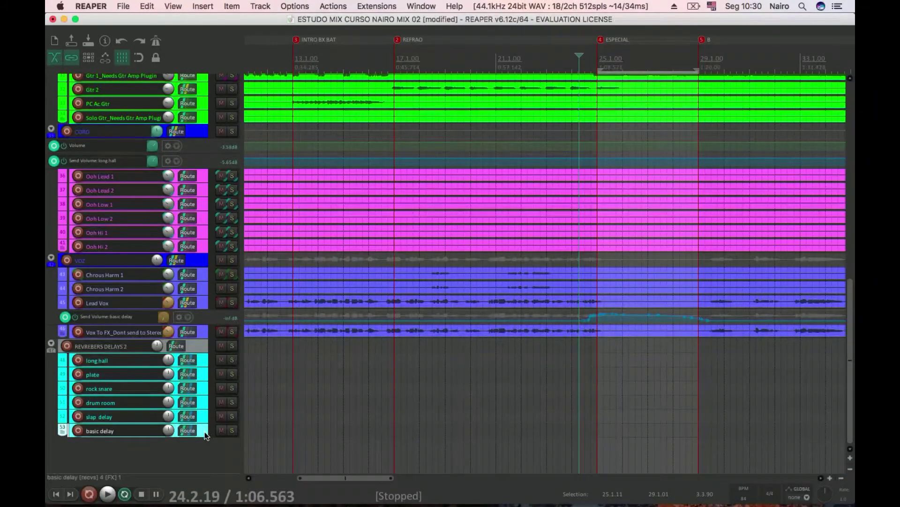
pyautogui.doubleClick(204, 444)
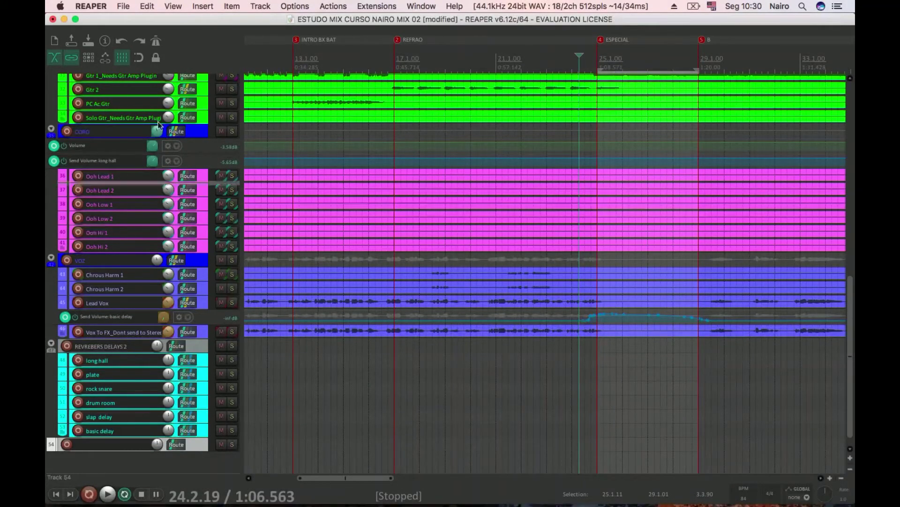
# - Insert a new empty track directly above the BATERIA folder and undo the attempted track drag
pyautogui.scroll(10, 158, 124)
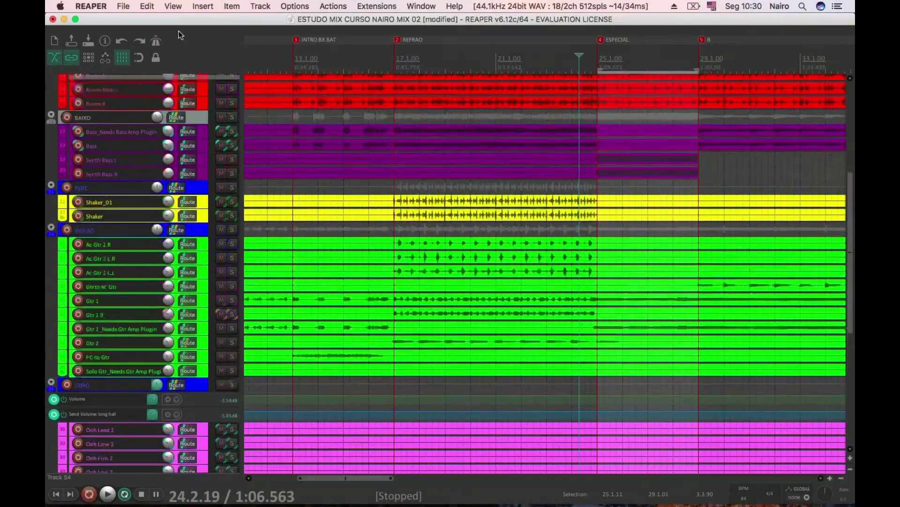
pyautogui.scroll(8, 181, 35)
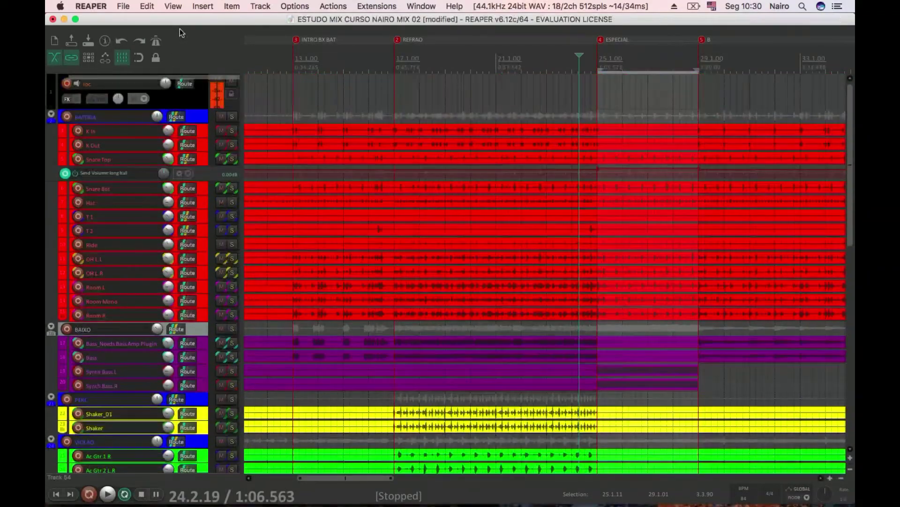
pyautogui.click(179, 103)
pyautogui.press('super+t')
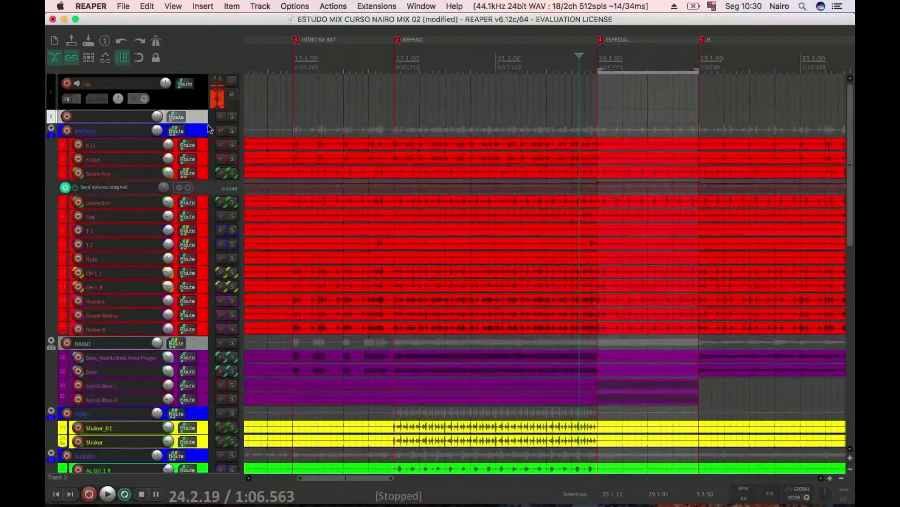
pyautogui.moveTo(203, 125); pyautogui.dragTo(175, 127)
pyautogui.press('super+z')
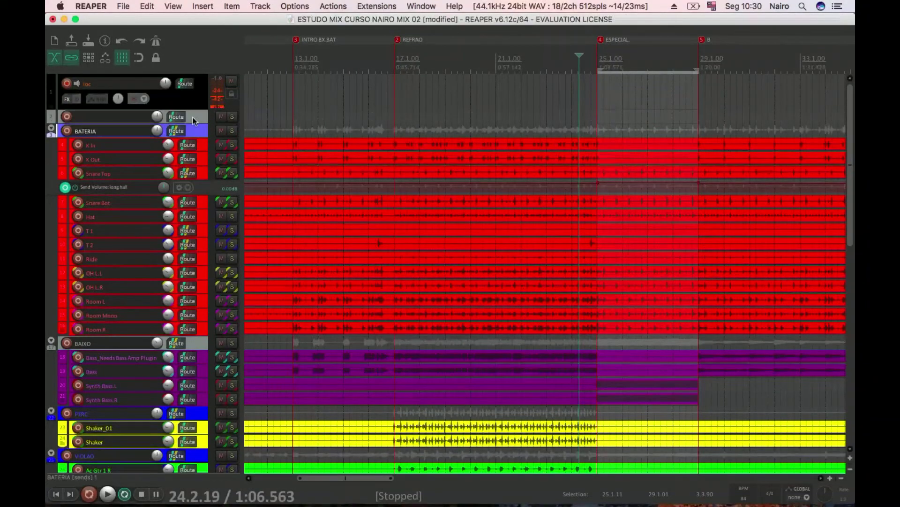
# - Increase the height of the empty track above BATERIA and turn it into a folder containing the tracks below
pyautogui.moveTo(51, 124); pyautogui.dragTo(51, 191)
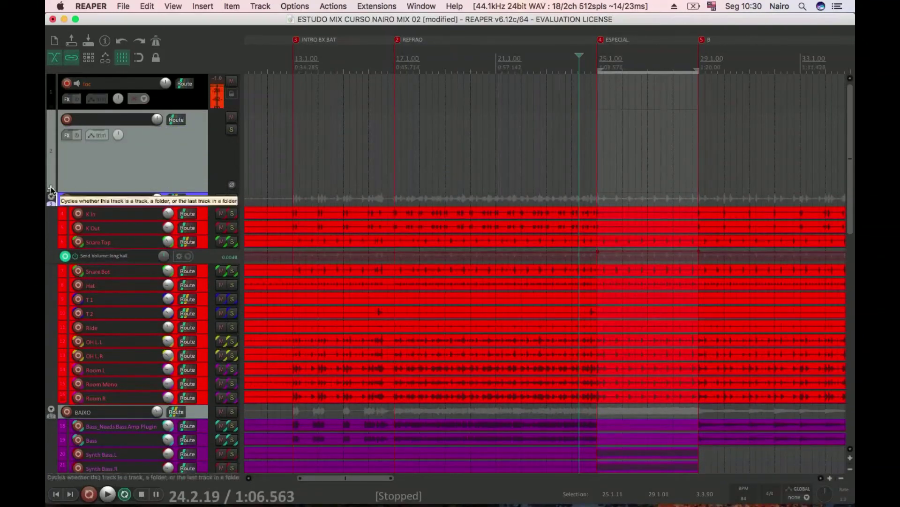
pyautogui.moveTo(50, 191)
pyautogui.mouseDown()
pyautogui.moveTo(59, 199)
pyautogui.moveTo(53, 193)
pyautogui.mouseUp()
pyautogui.click(111, 174)
# - Undo the new folder track and the deletion of the SUB MASTER track
pyautogui.press('super+z')
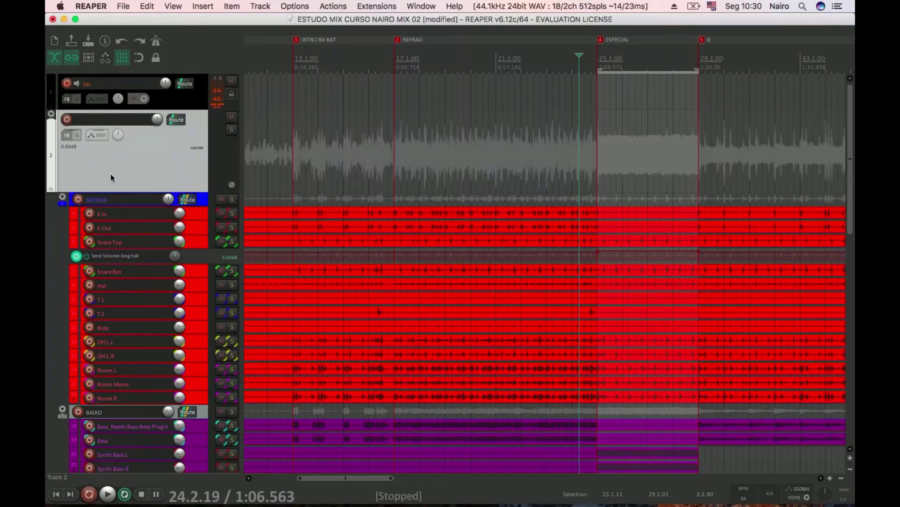
pyautogui.press('super+shift+z')
pyautogui.press('Delete')
pyautogui.press('super+z')
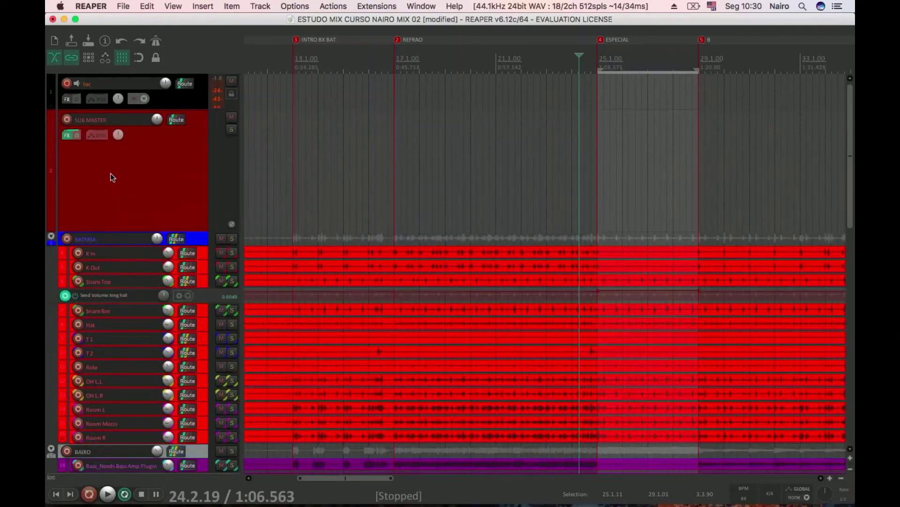
# - Open the SUB MASTER effects chain and review the ReaComp, ReaEQ, ReaXcomp and L1 limiter settings
pyautogui.click(67, 135)
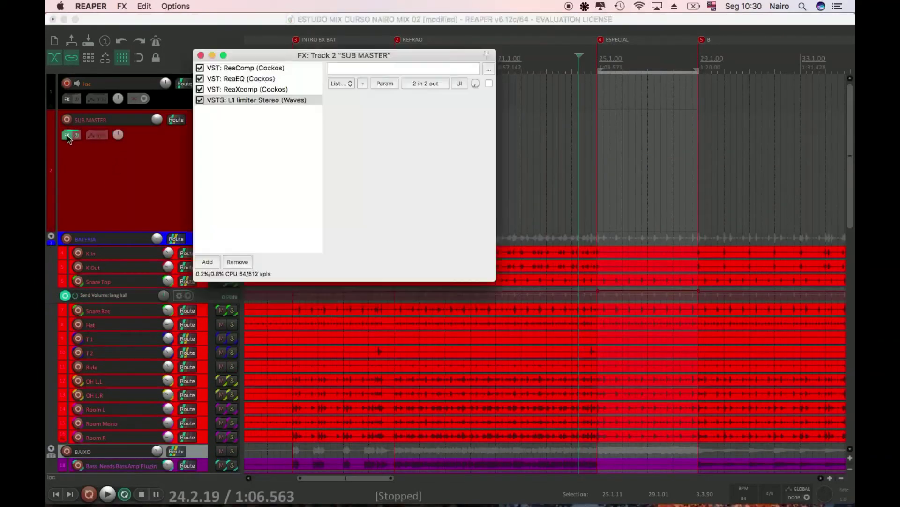
pyautogui.moveTo(256, 54); pyautogui.dragTo(344, 75)
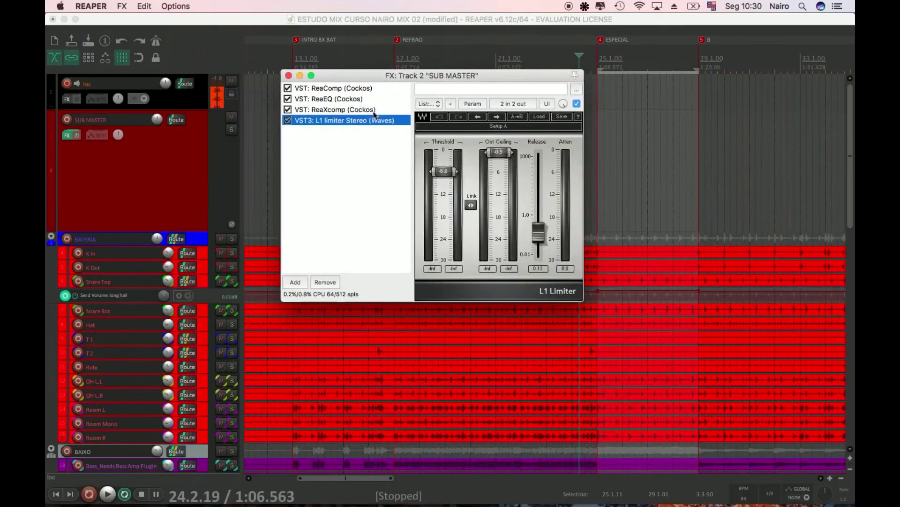
pyautogui.click(331, 89)
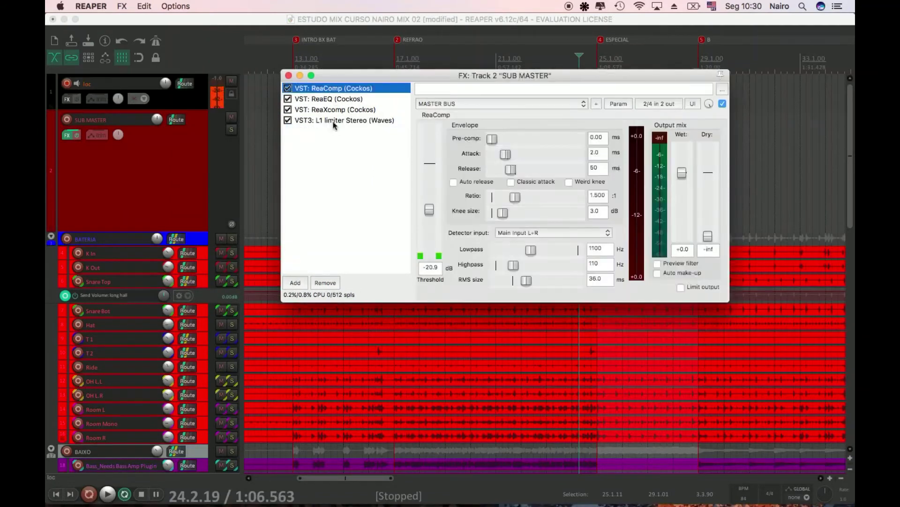
pyautogui.click(337, 99)
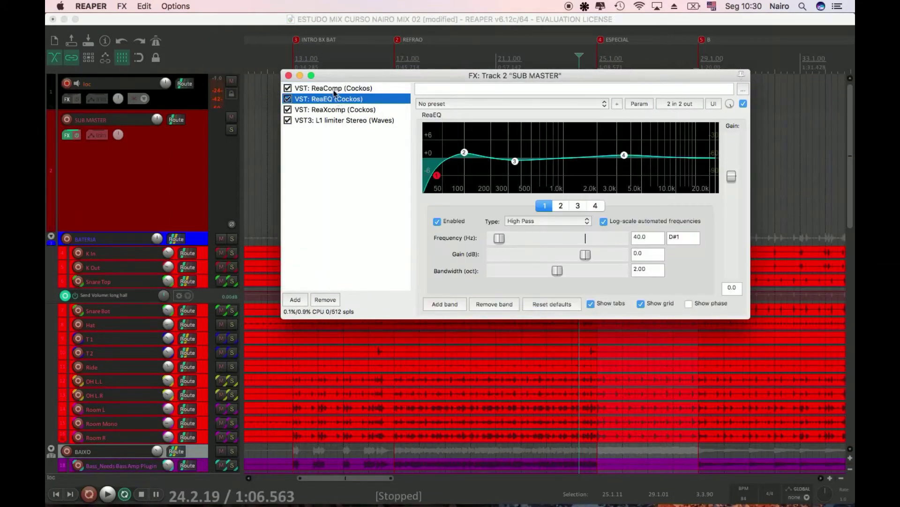
pyautogui.click(334, 88)
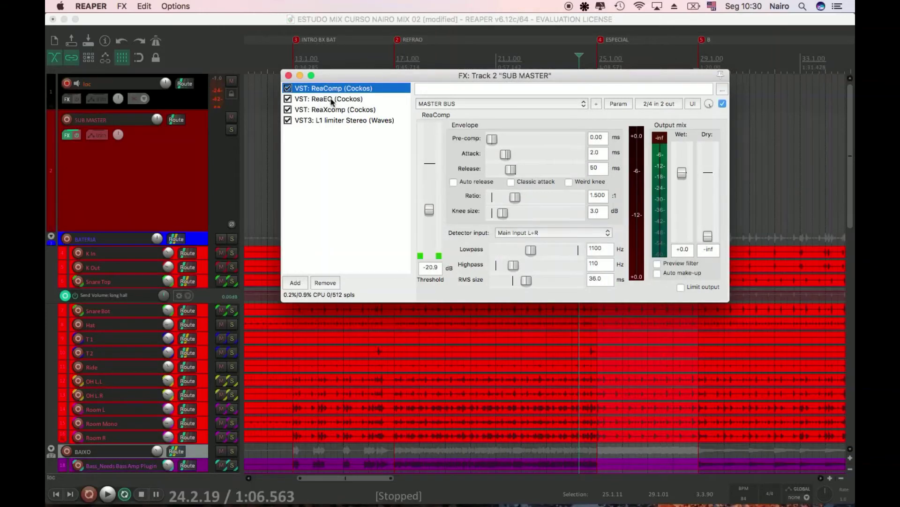
pyautogui.click(333, 99)
pyautogui.click(326, 110)
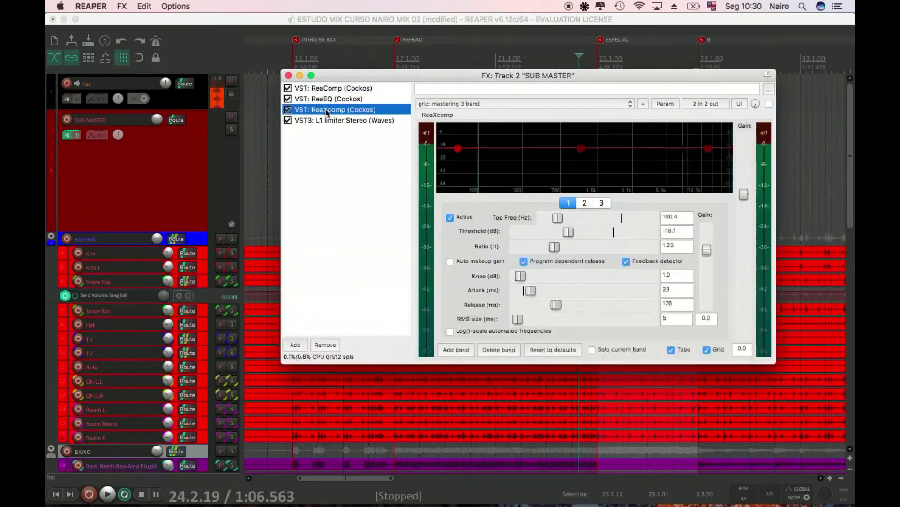
pyautogui.click(331, 121)
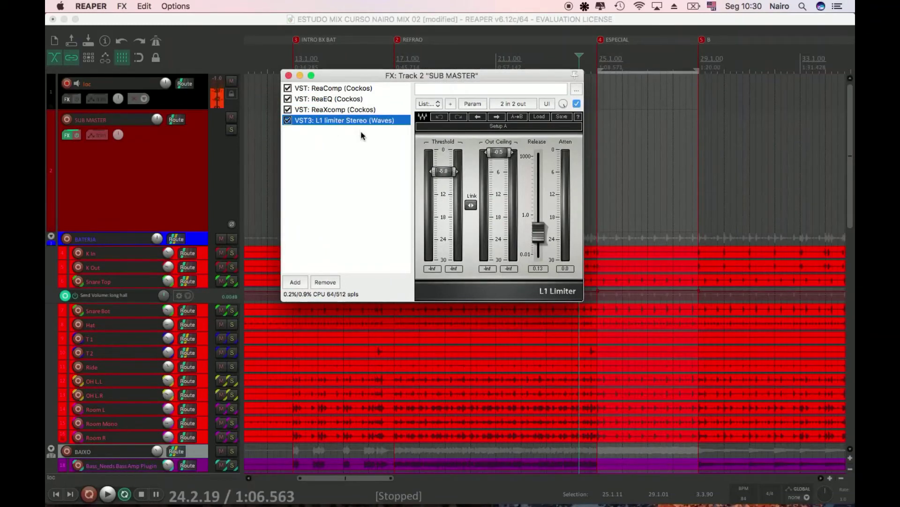
# - Filter the JS effects by "limi" and add JS: Master Limiter to the SUB MASTER chain
pyautogui.click(295, 282)
pyautogui.click(238, 195)
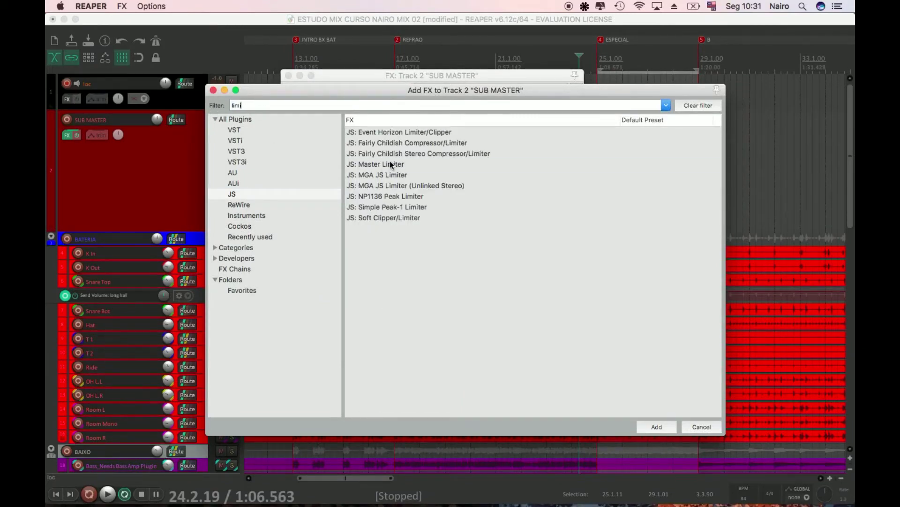
pyautogui.click(391, 164)
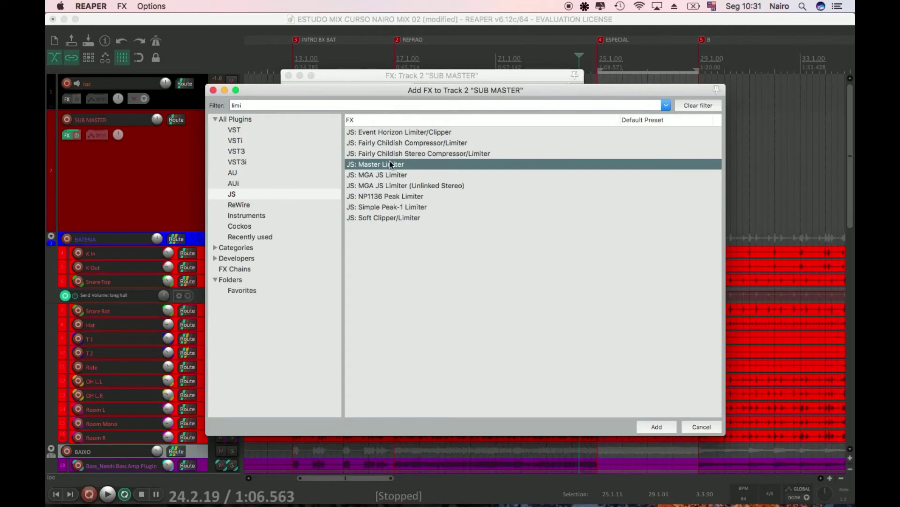
pyautogui.doubleClick(390, 163)
# - Remove the L1 limiter Stereo plug-in from the SUB MASTER chain
pyautogui.click(353, 121)
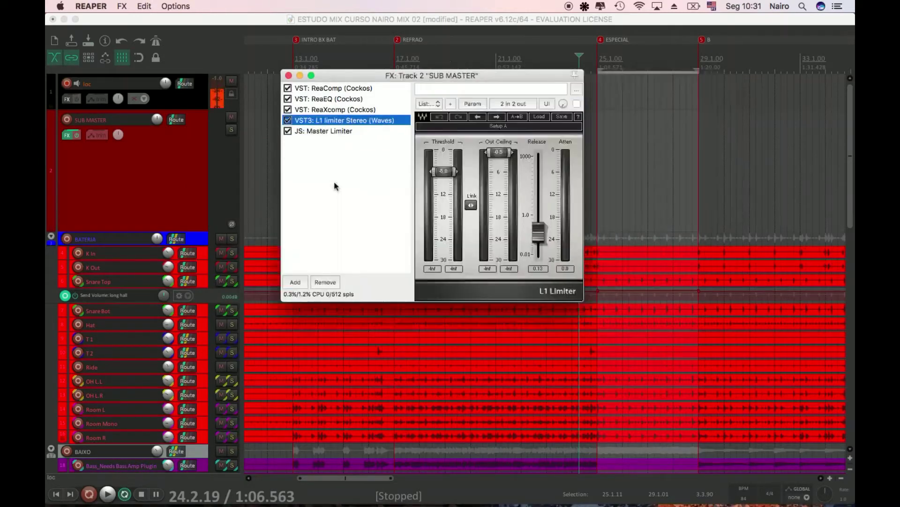
pyautogui.click(334, 186)
pyautogui.click(333, 123)
pyautogui.click(325, 283)
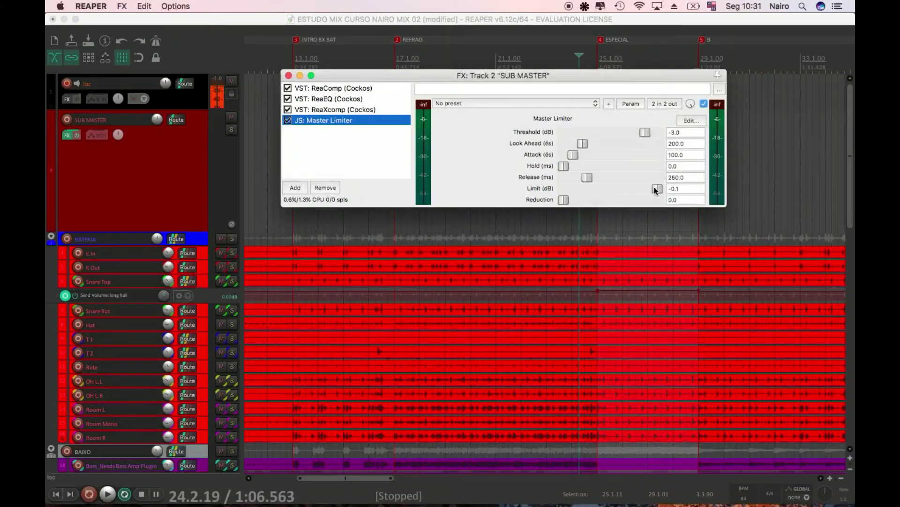
# - Set the Master Limiter's limit to 0.5 dB and its threshold to about -4.1 dB
pyautogui.moveTo(656, 189); pyautogui.dragTo(652, 191)
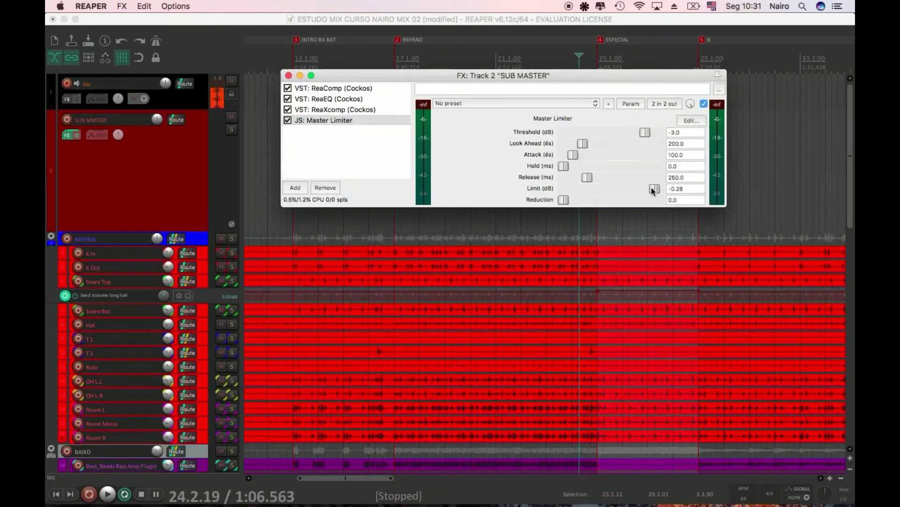
pyautogui.click(678, 188)
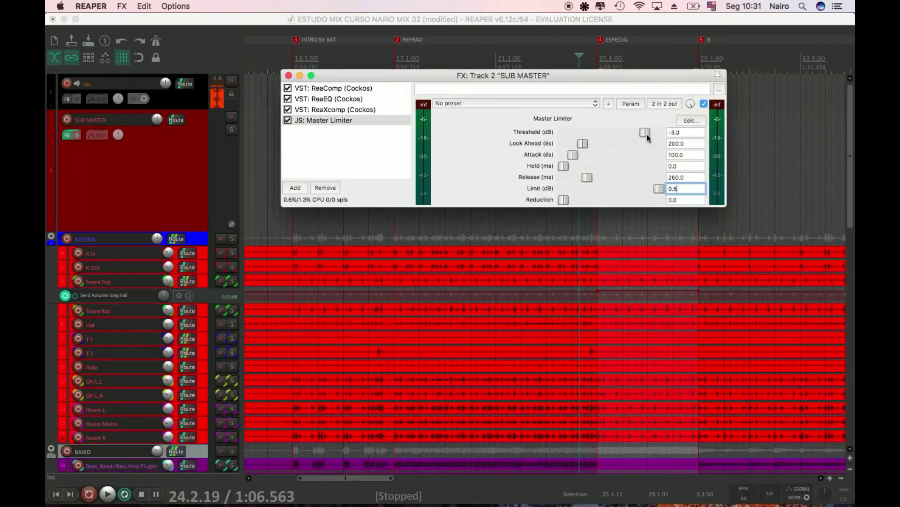
pyautogui.moveTo(644, 133)
pyautogui.mouseDown()
pyautogui.moveTo(705, 134)
pyautogui.moveTo(638, 135)
pyautogui.mouseUp()
# - Play the song from the REFRAO marker and check the SUB MASTER level in the mixer
pyautogui.press('space')
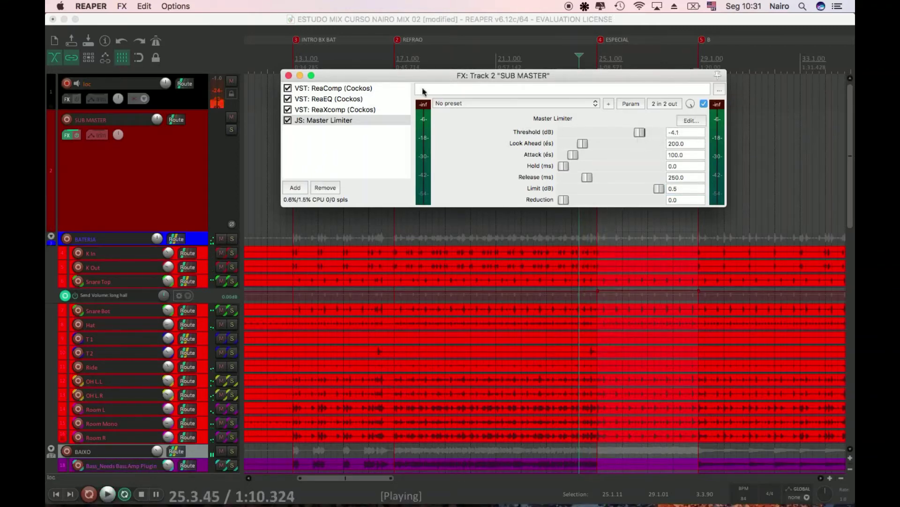
pyautogui.press('space')
pyautogui.click(400, 42)
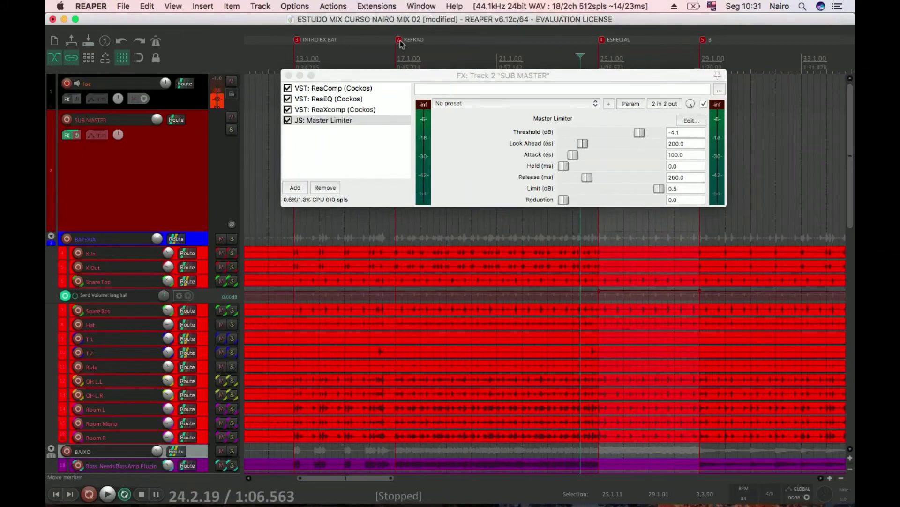
pyautogui.press('space')
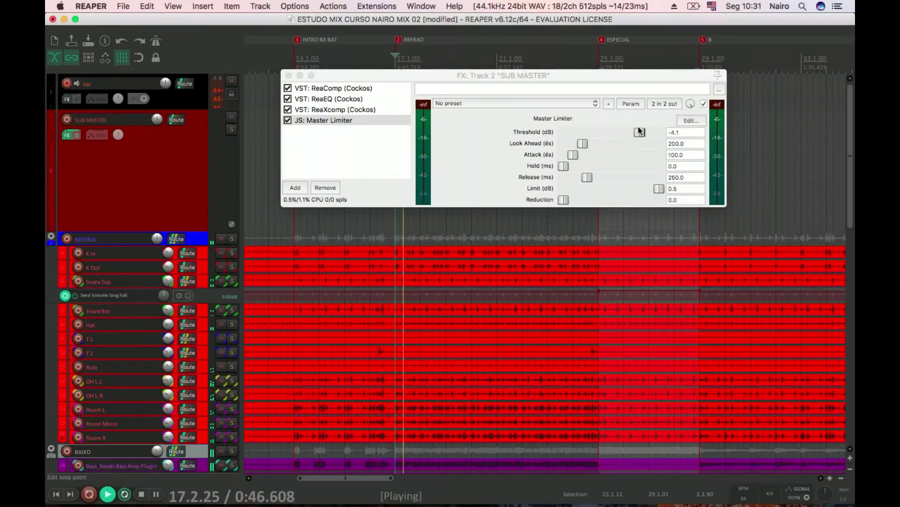
pyautogui.press('super+m')
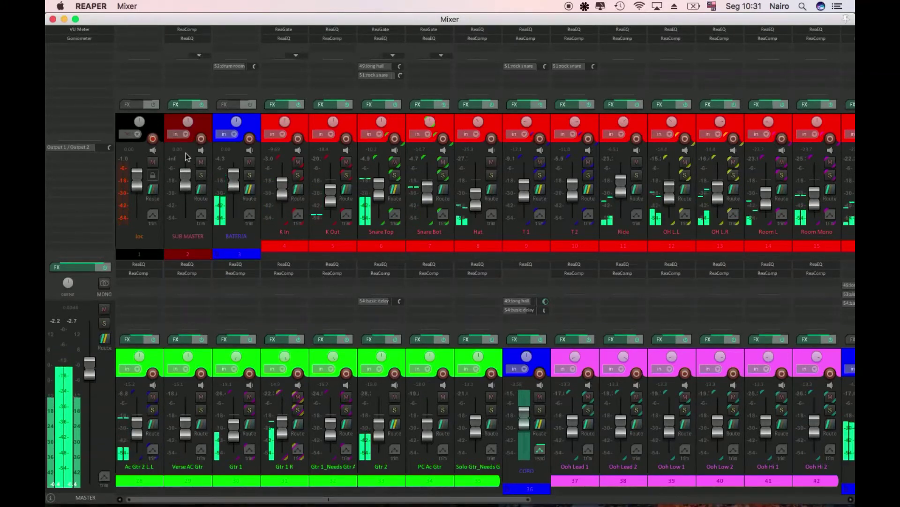
pyautogui.press('super+m')
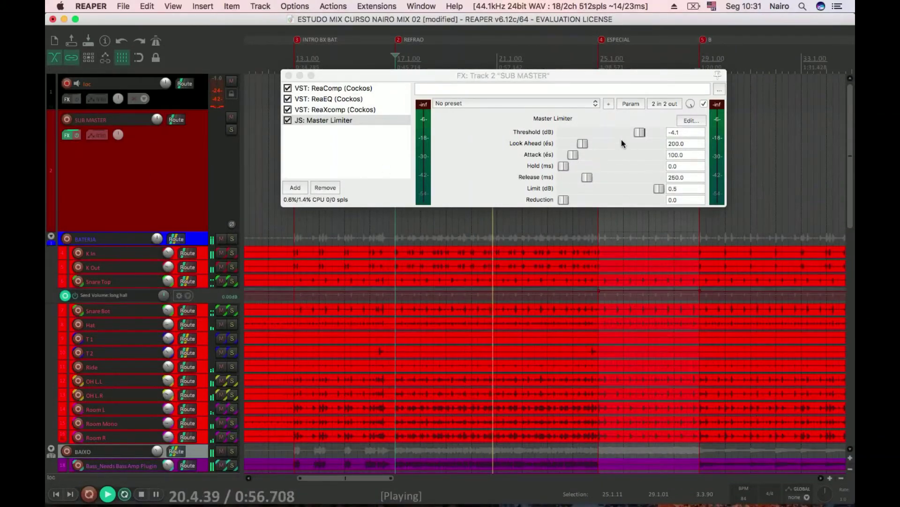
# - Set the Master Limiter's threshold to -4.0 dB, and make SUB MASTER a folder track with playback stopped
pyautogui.moveTo(640, 132)
pyautogui.mouseDown()
pyautogui.moveTo(593, 132)
pyautogui.moveTo(638, 133)
pyautogui.mouseUp()
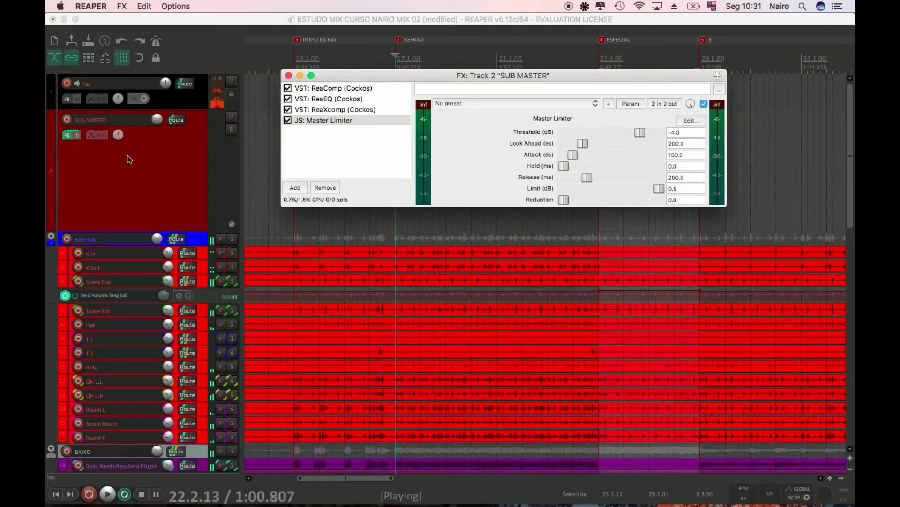
pyautogui.press('space')
pyautogui.click(51, 230)
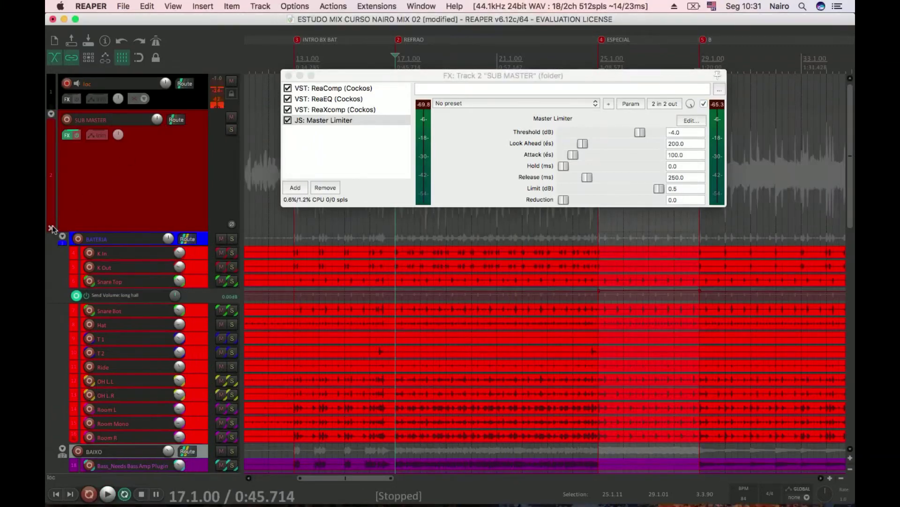
# - Play the song from the REFRAO marker and set the Master Limiter's threshold to about -2.2 dB
pyautogui.press('space')
pyautogui.moveTo(644, 136); pyautogui.dragTo(650, 133)
pyautogui.press('space')
pyautogui.press('space')
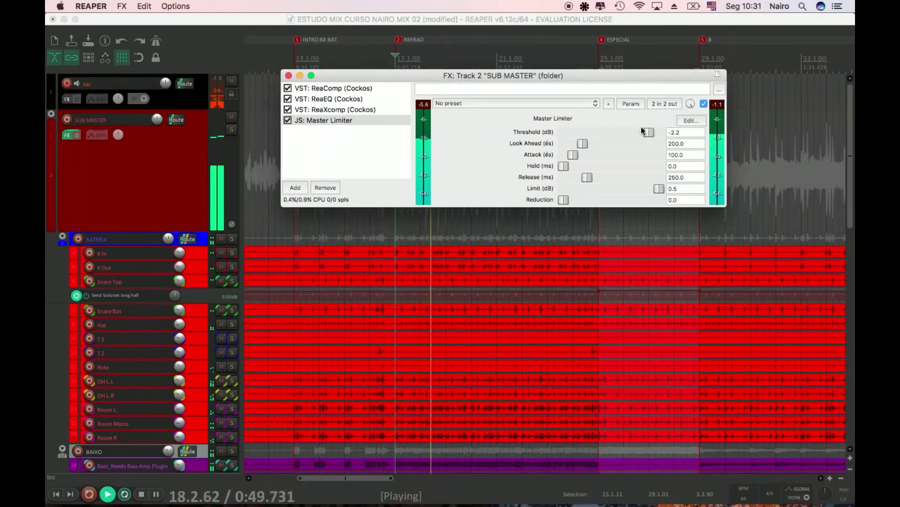
# - Raise the SUB MASTER fader in the mixer to about +3.27 dB while the song plays
pyautogui.press('super+m')
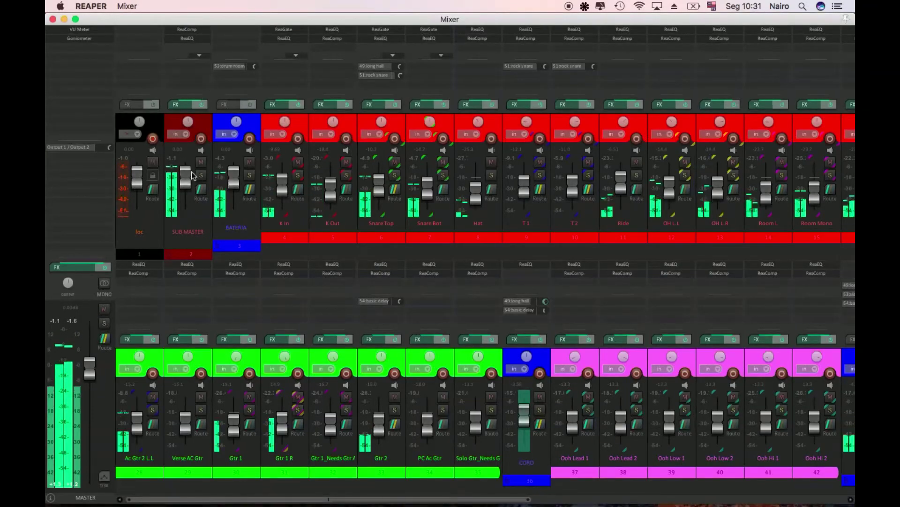
pyautogui.moveTo(185, 177)
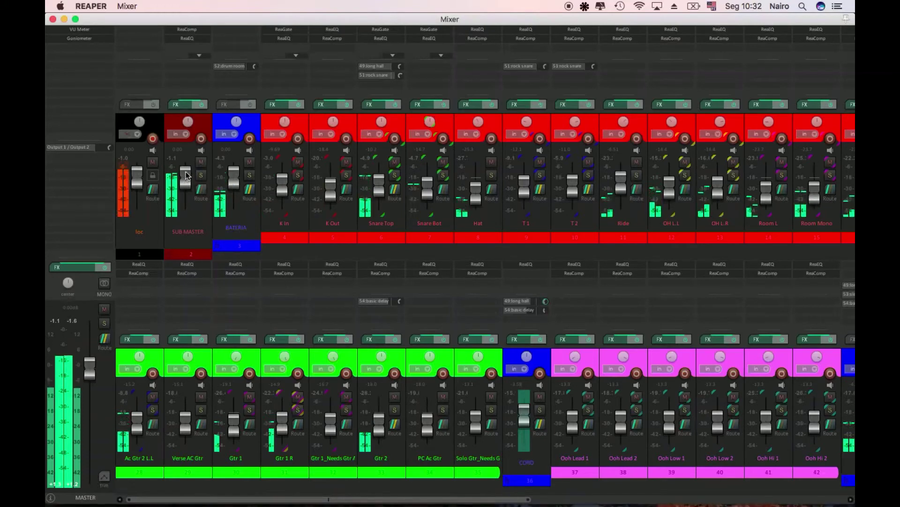
pyautogui.moveTo(185, 177); pyautogui.dragTo(189, 173)
pyautogui.scroll(4, 187, 171)
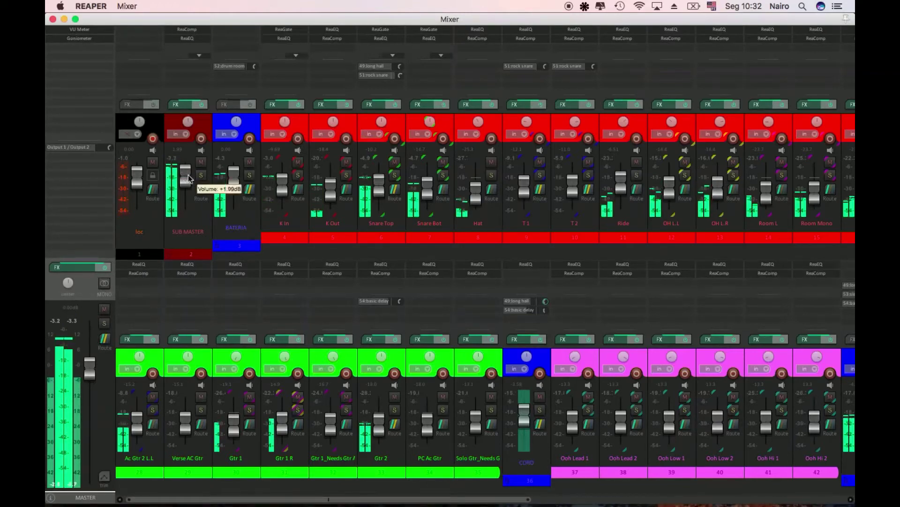
pyautogui.moveTo(189, 179)
pyautogui.scroll(2, 189, 178)
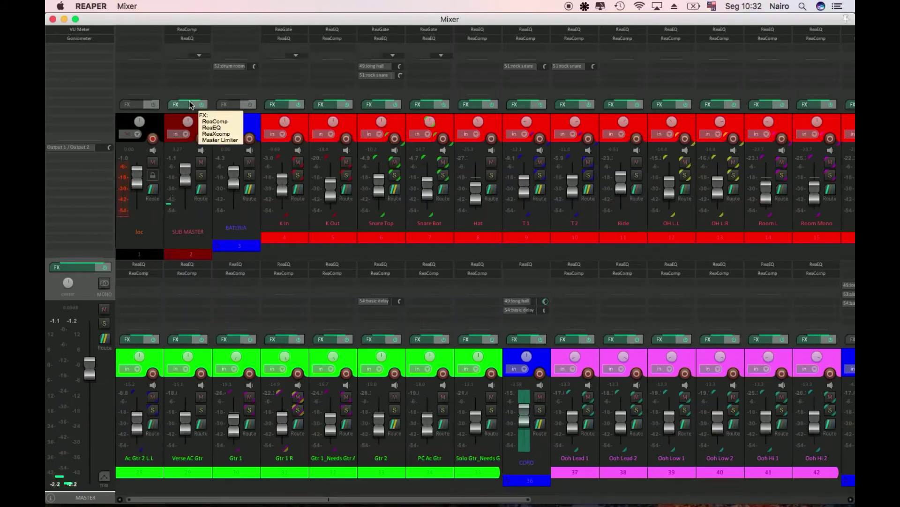
# - Bypass the SUB MASTER effects chain and reset the track's volume to 0 dB
pyautogui.click(204, 129)
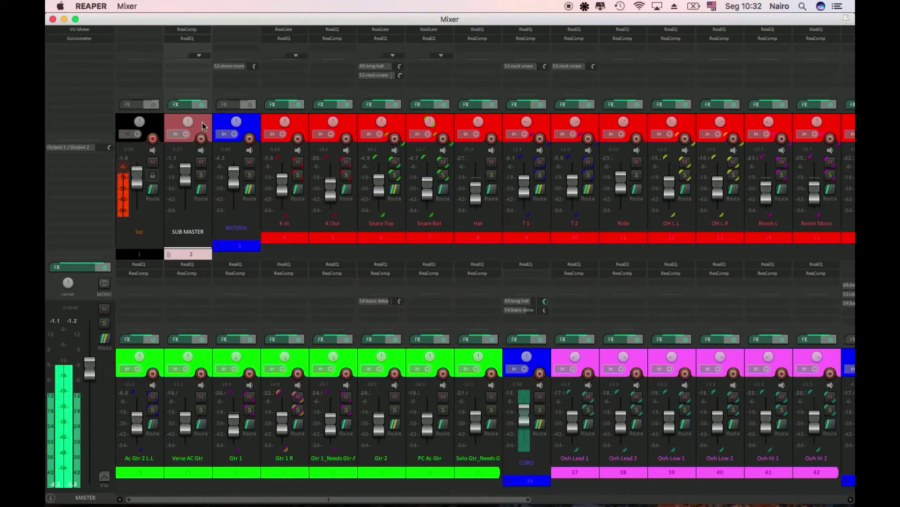
pyautogui.click(203, 106)
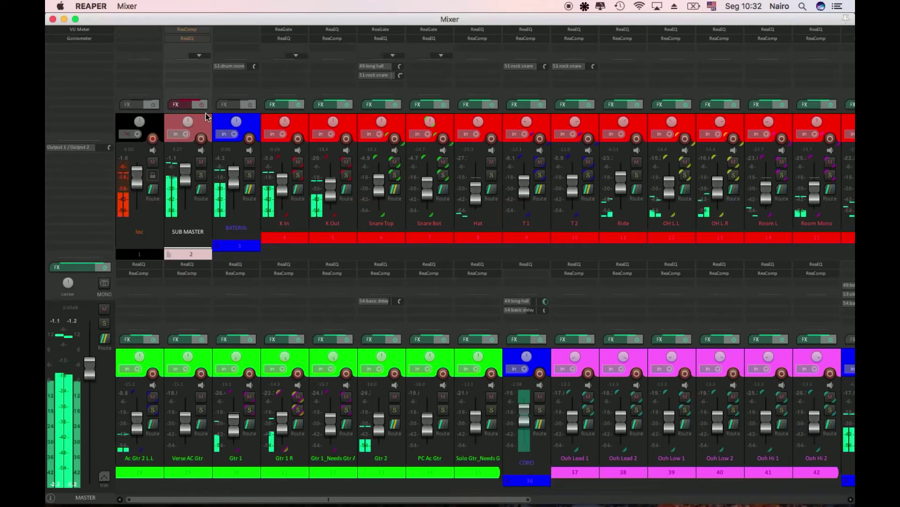
pyautogui.doubleClick(186, 182)
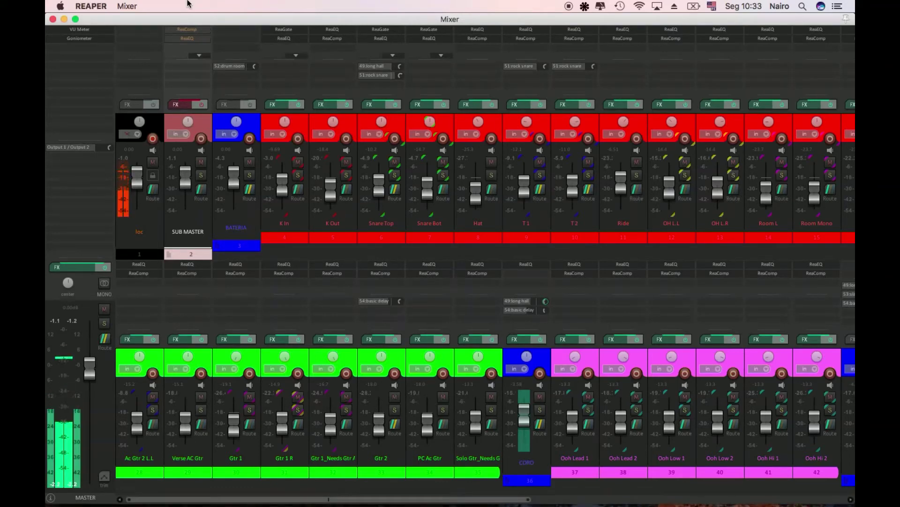
# - Compare the mix with the SUB MASTER effects chain on and bypassed, stop playback and close the mixer
pyautogui.click(201, 106)
pyautogui.click(200, 106)
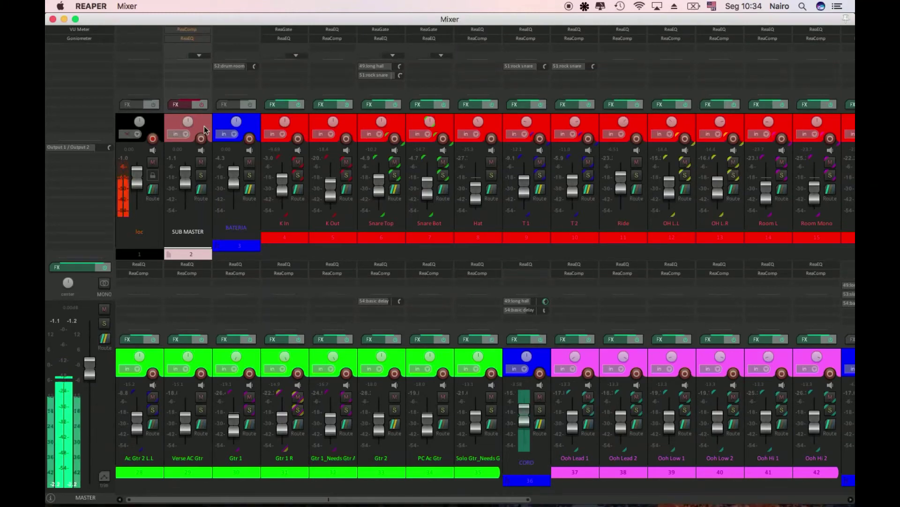
pyautogui.press('space')
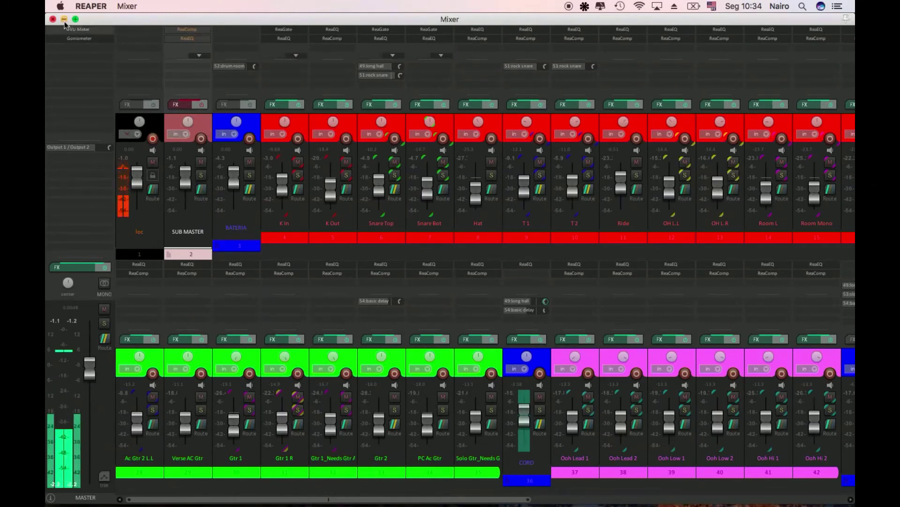
pyautogui.click(53, 20)
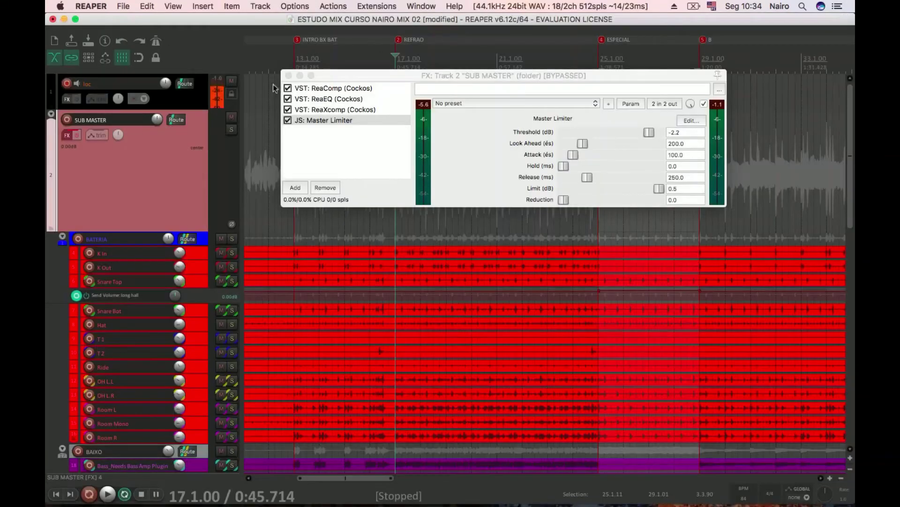
# - Re-enable the SUB MASTER effects chain during playback and lower ReaComp's threshold slightly
pyautogui.click(331, 89)
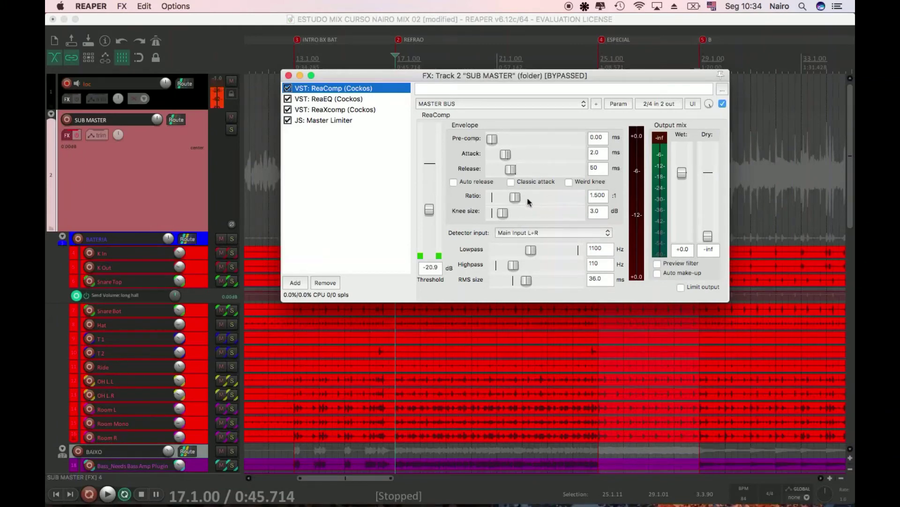
pyautogui.press('space')
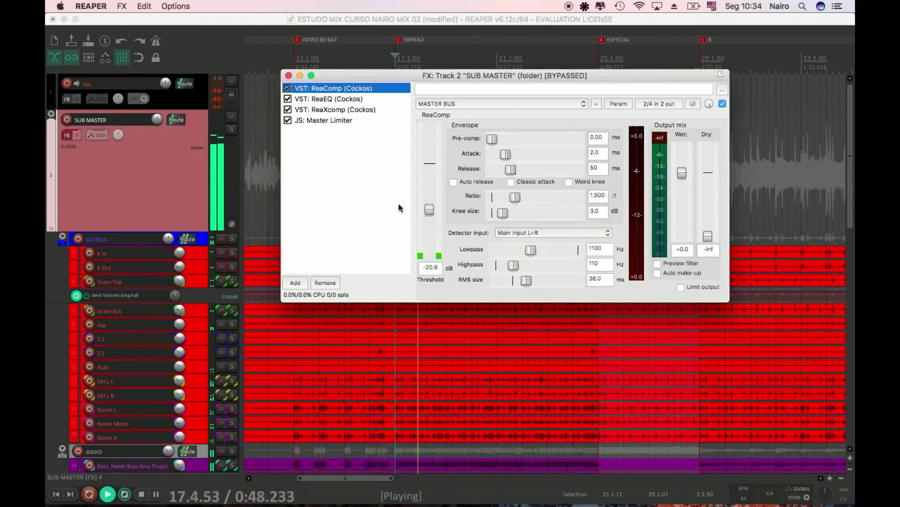
pyautogui.click(68, 135)
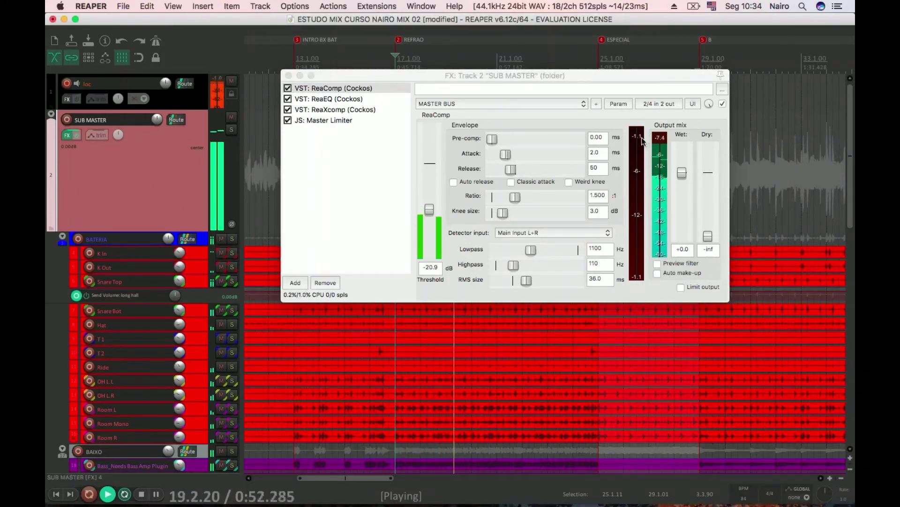
pyautogui.moveTo(429, 210); pyautogui.dragTo(429, 215)
# - Review the ReaEQ, ReaXcomp and Master Limiter settings during playback, and close the effects window with playback stopped
pyautogui.click(331, 102)
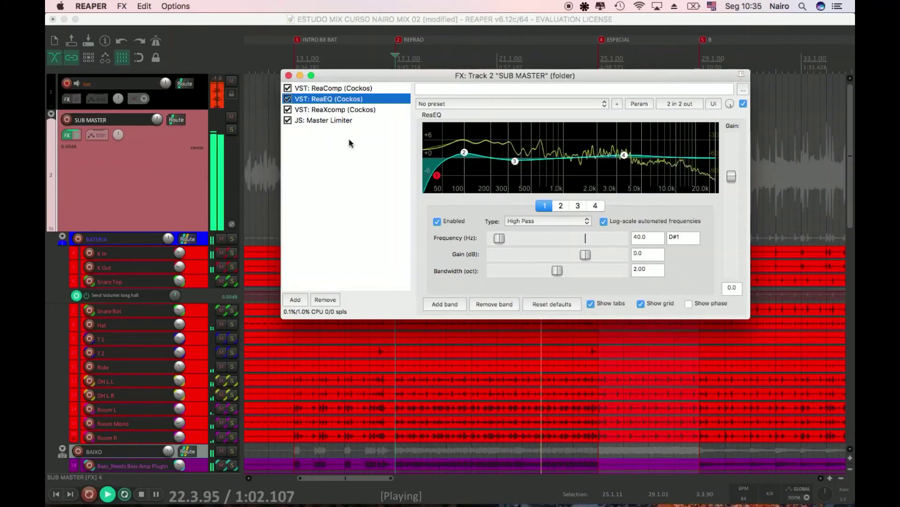
pyautogui.click(335, 110)
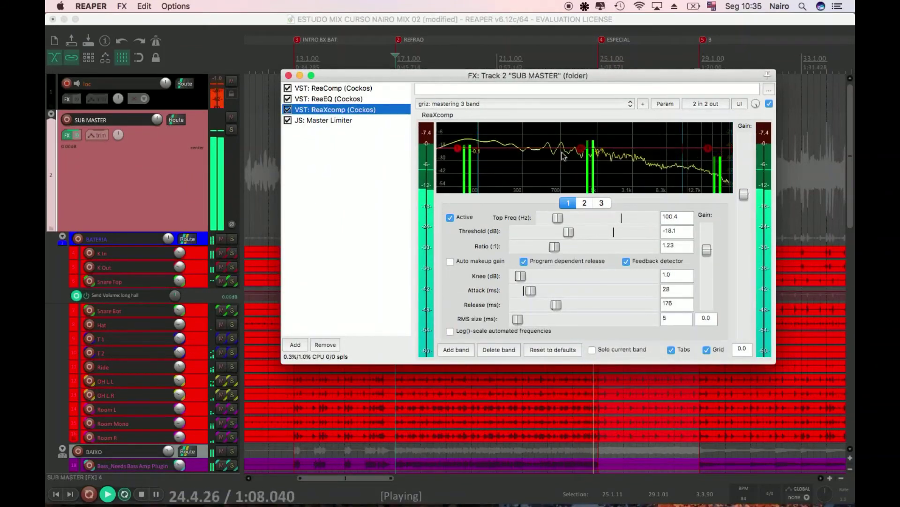
pyautogui.press('Down')
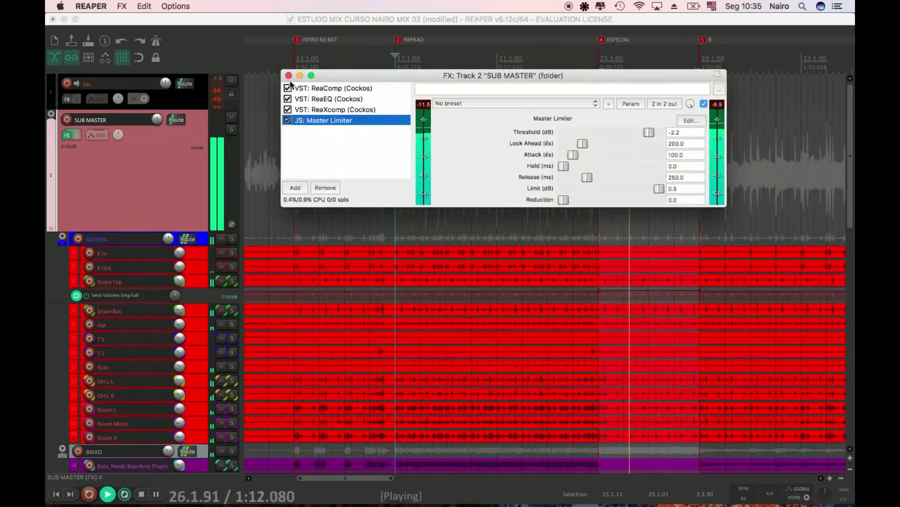
pyautogui.click(289, 75)
pyautogui.press('space')
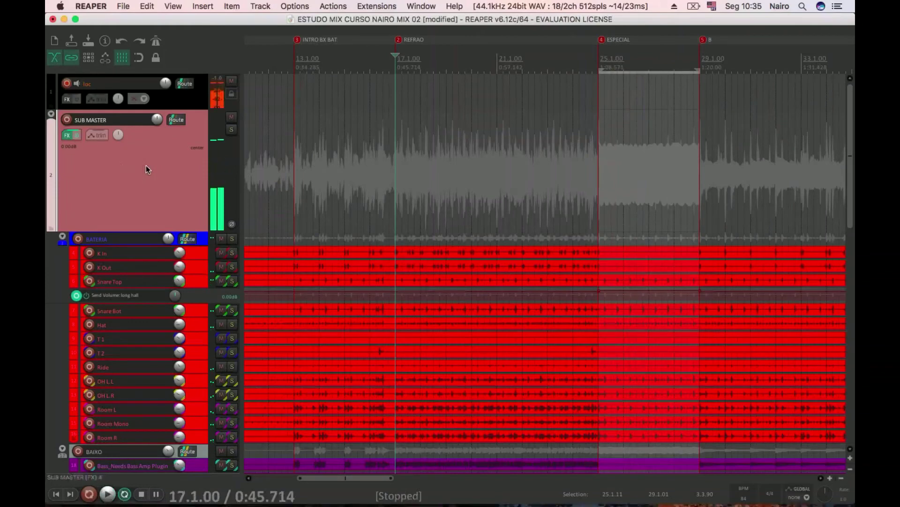
# - Examine the file name and output options in the project's render settings, and close them without rendering
pyautogui.click(121, 6)
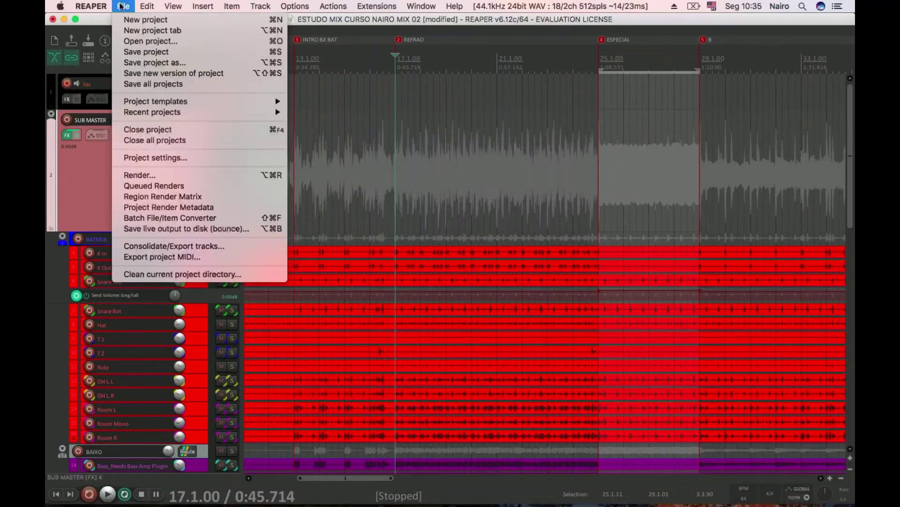
pyautogui.click(154, 173)
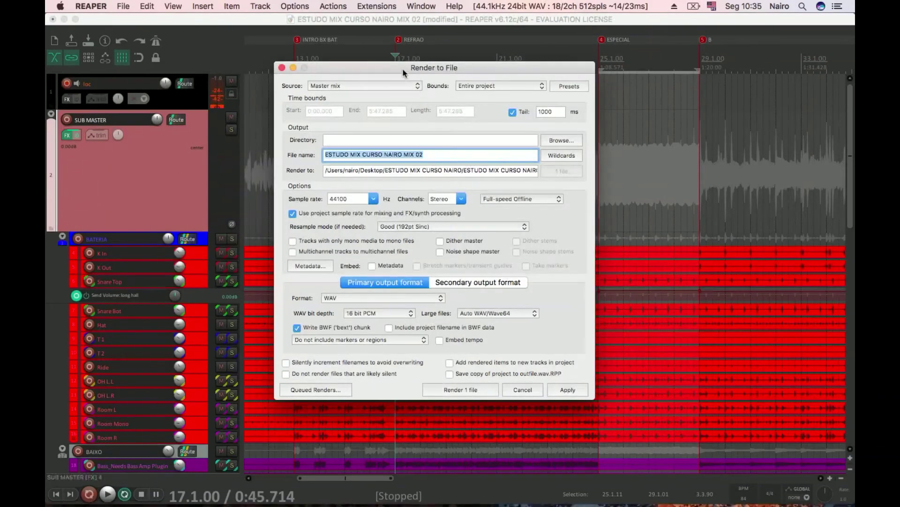
pyautogui.moveTo(403, 68); pyautogui.dragTo(410, 69)
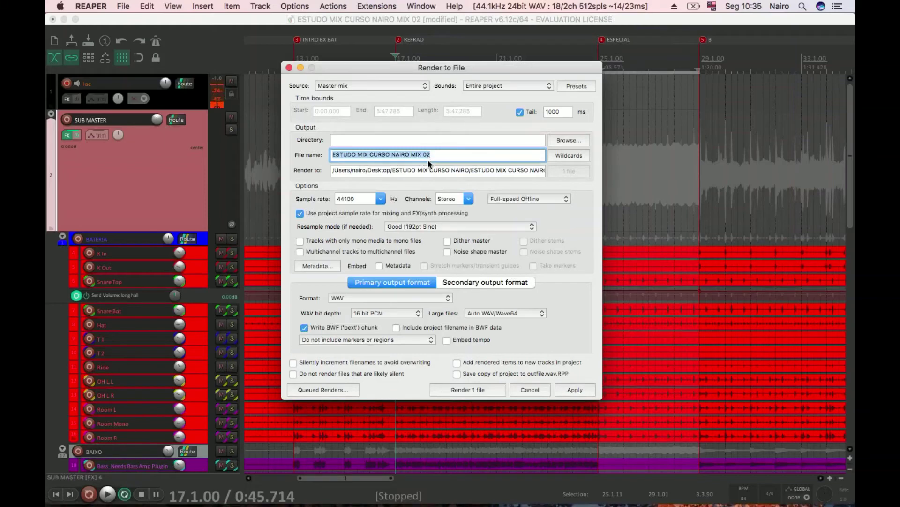
pyautogui.click(289, 69)
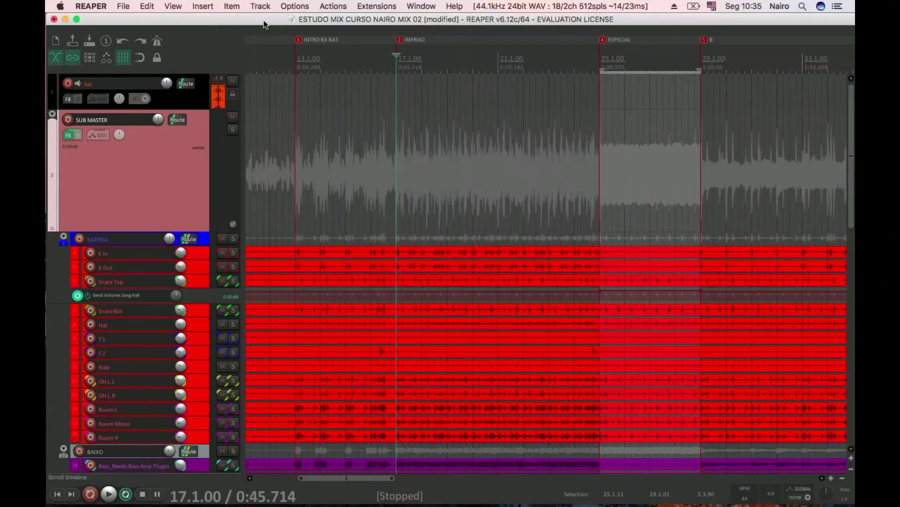
pyautogui.moveTo(261, 21); pyautogui.dragTo(260, 20)
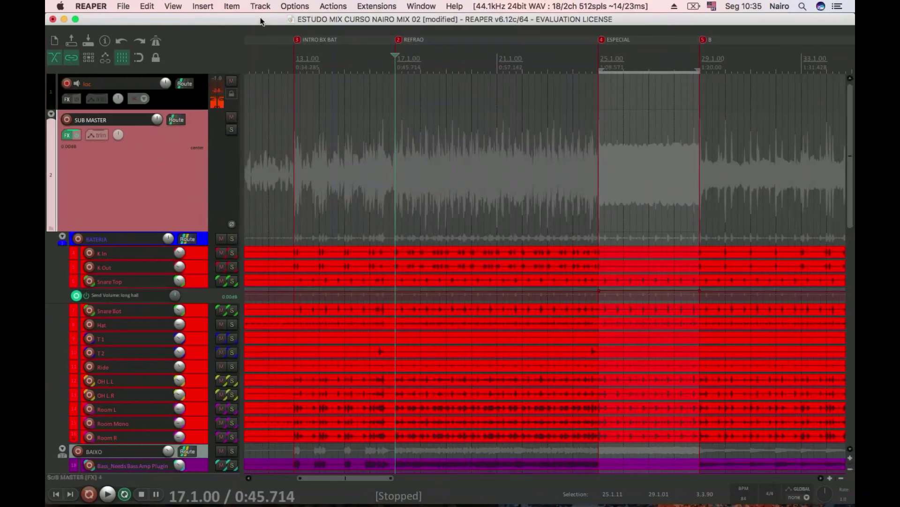
# - Examine the file name and media options for saving the project as a new file, and cancel without saving
pyautogui.click(124, 6)
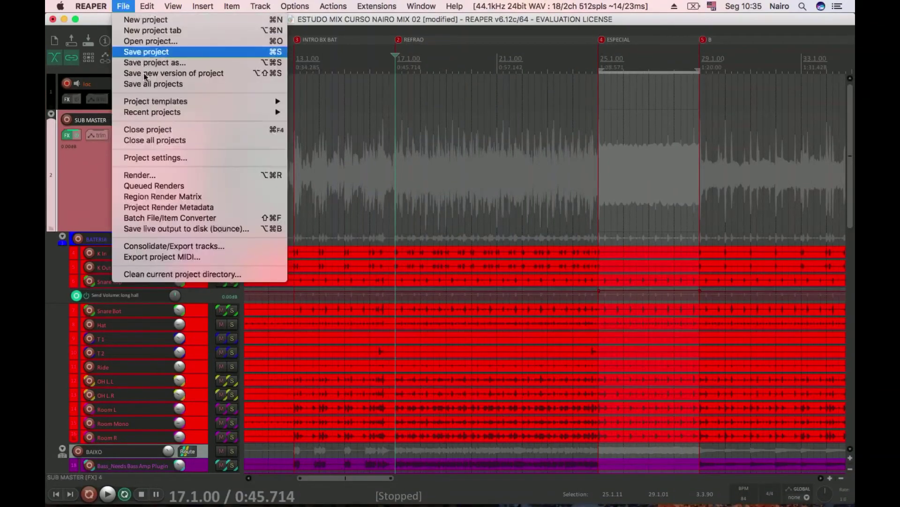
pyautogui.click(167, 67)
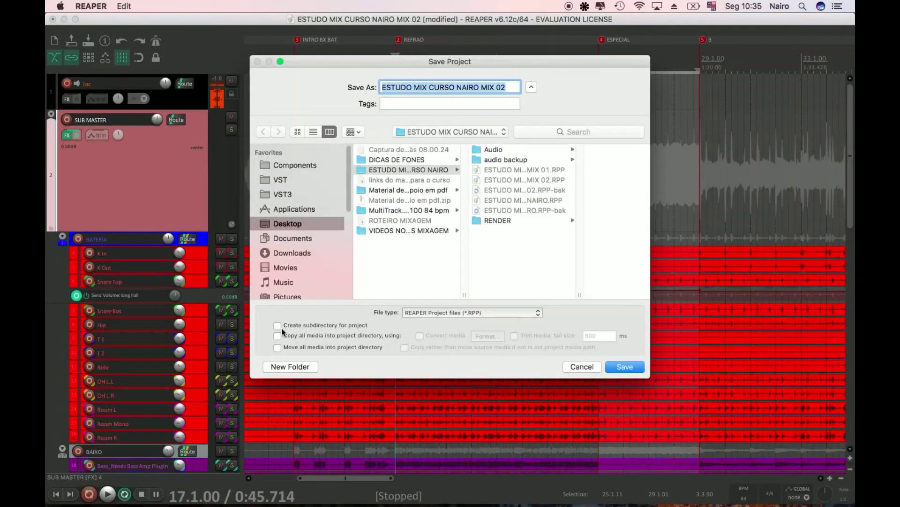
pyautogui.click(509, 89)
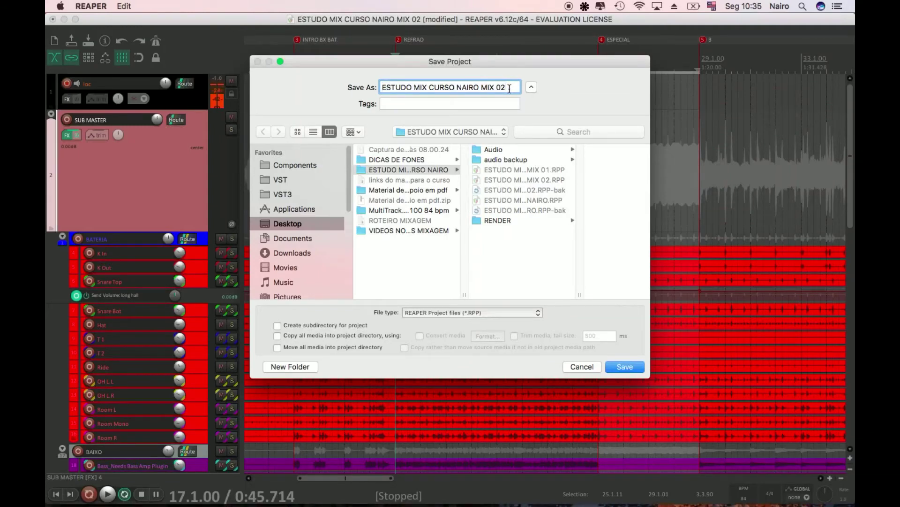
pyautogui.click(582, 366)
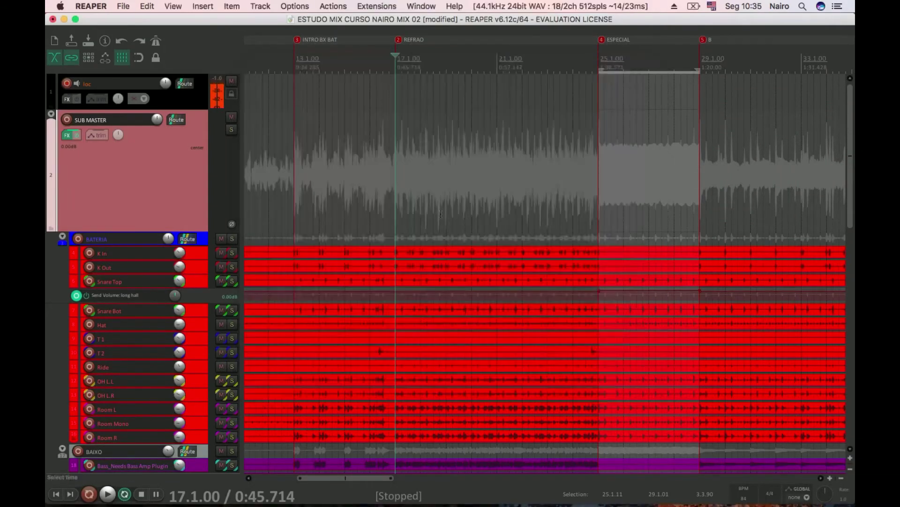
# - Check the available render bounds for the master mix, and close the render settings without rendering
pyautogui.click(127, 7)
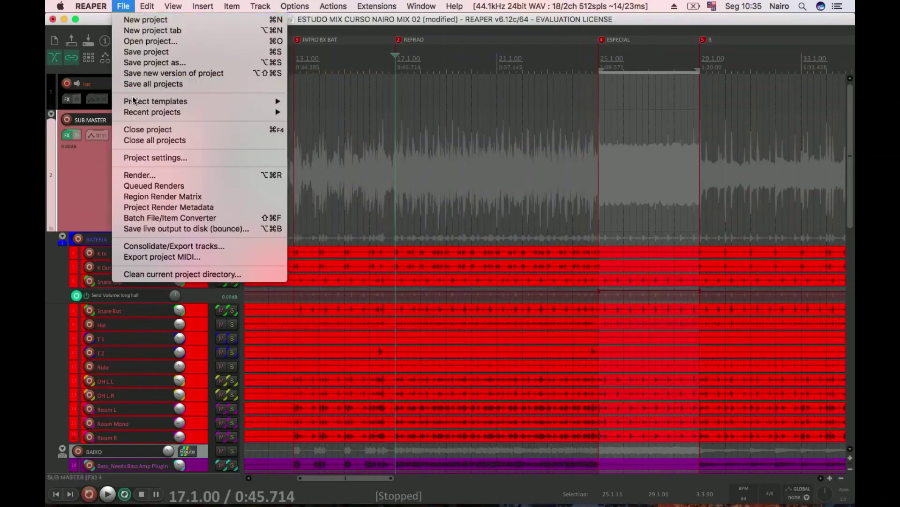
pyautogui.click(289, 115)
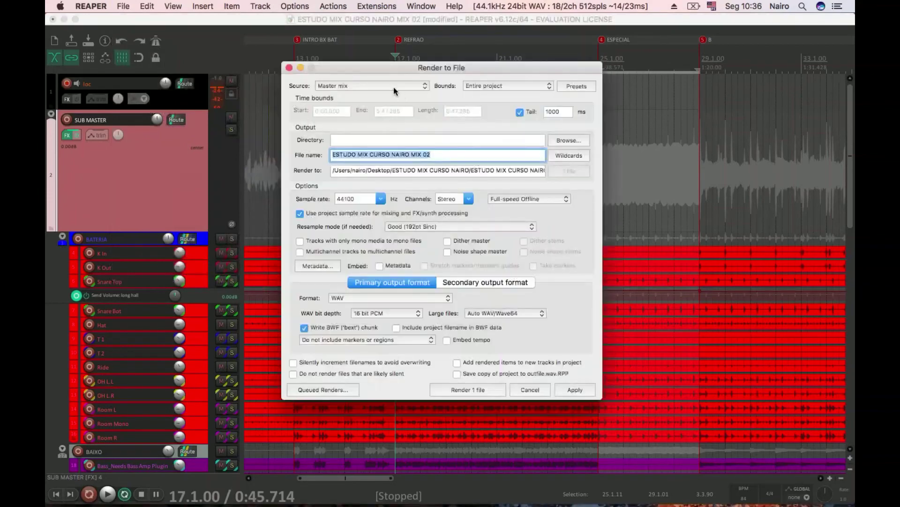
pyautogui.click(478, 85)
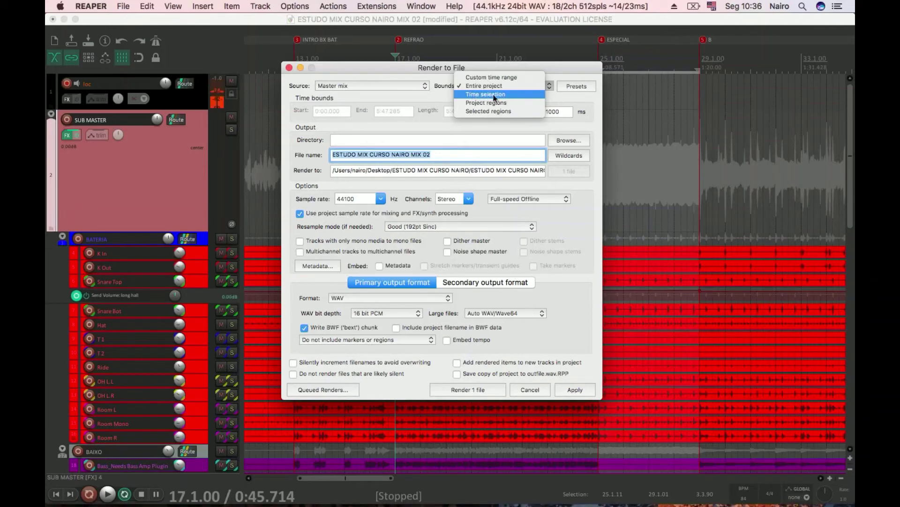
pyautogui.click(289, 68)
pyautogui.click(289, 68)
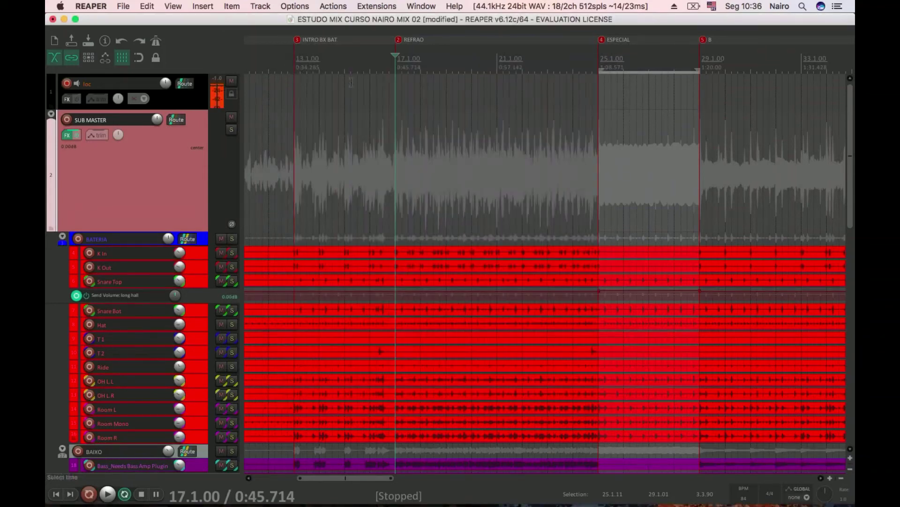
# - Place the edit cursor at about 0:04.7, shortly before the INTRO marker, and test playback from there
pyautogui.scroll(-8, 351, 82)
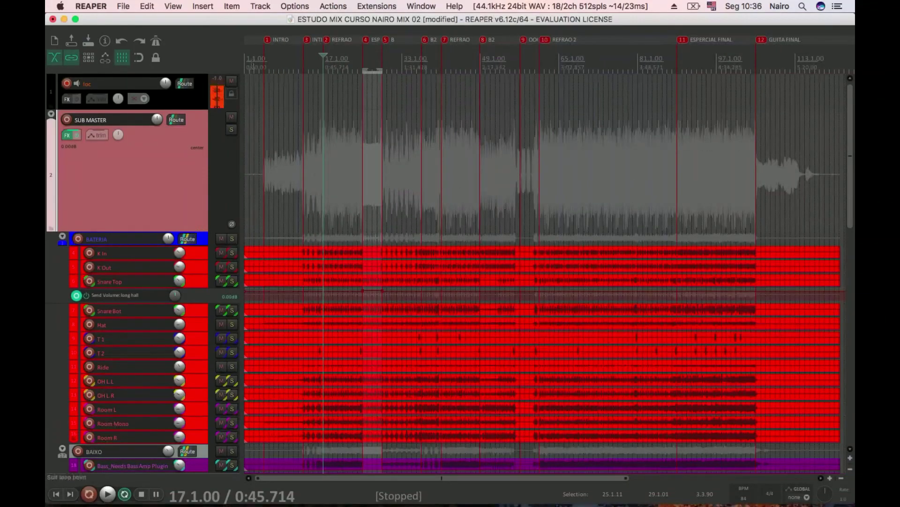
pyautogui.click(253, 66)
pyautogui.press('space')
pyautogui.press('space')
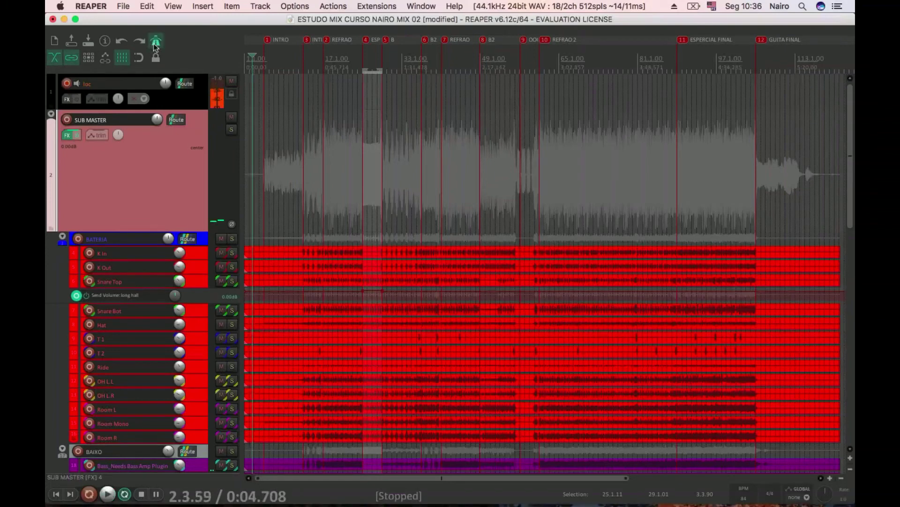
pyautogui.press('space')
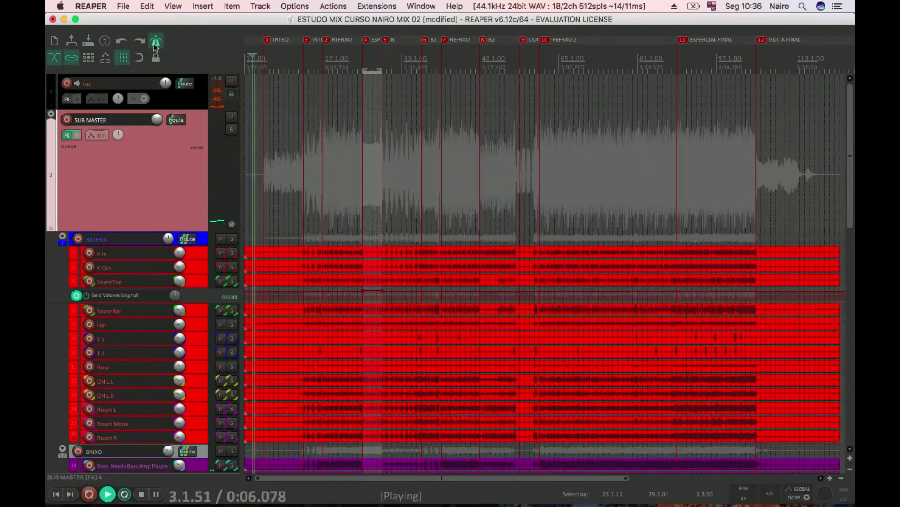
pyautogui.press('space')
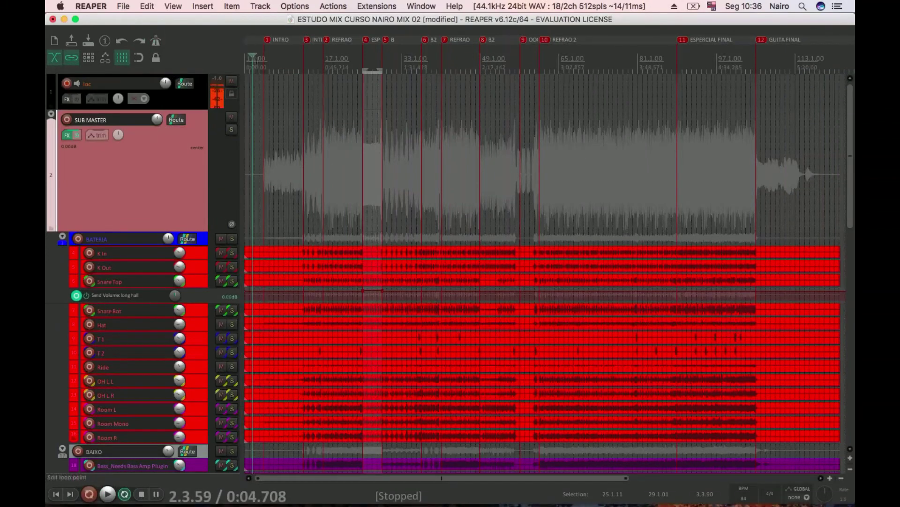
pyautogui.scroll(8, 346, 64)
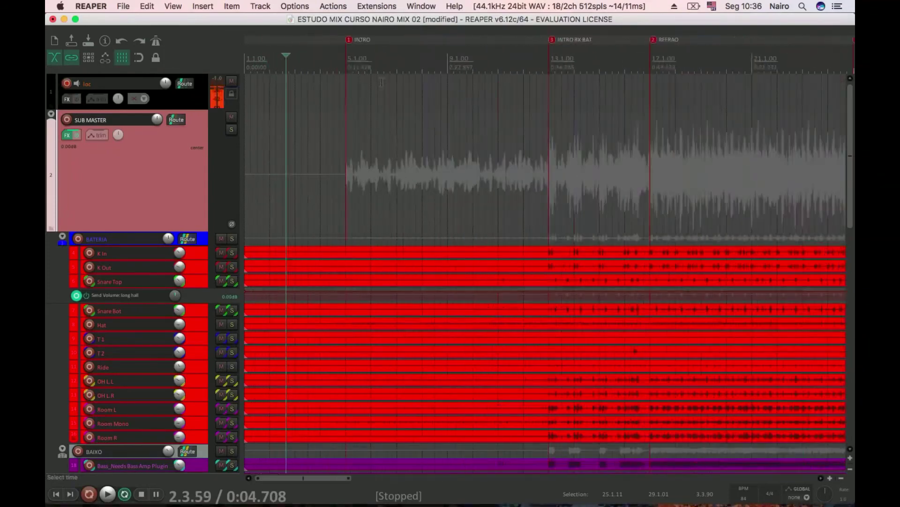
# - Set the time selection from just before the INTRO marker, at 4.4.17, to the end of the recorded tracks, at 122.2.68
pyautogui.moveTo(341, 63); pyautogui.dragTo(457, 63)
pyautogui.scroll(-8, 458, 63)
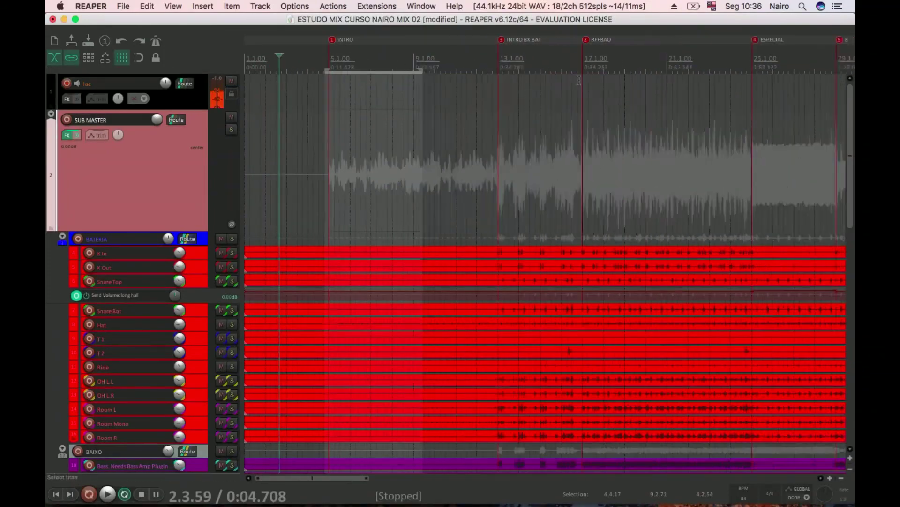
pyautogui.scroll(-3, 637, 89)
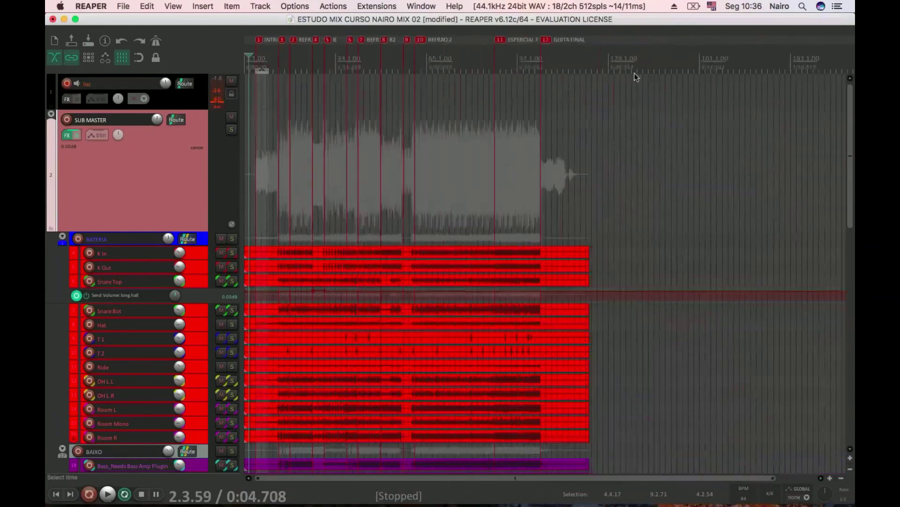
pyautogui.moveTo(561, 64); pyautogui.dragTo(589, 62)
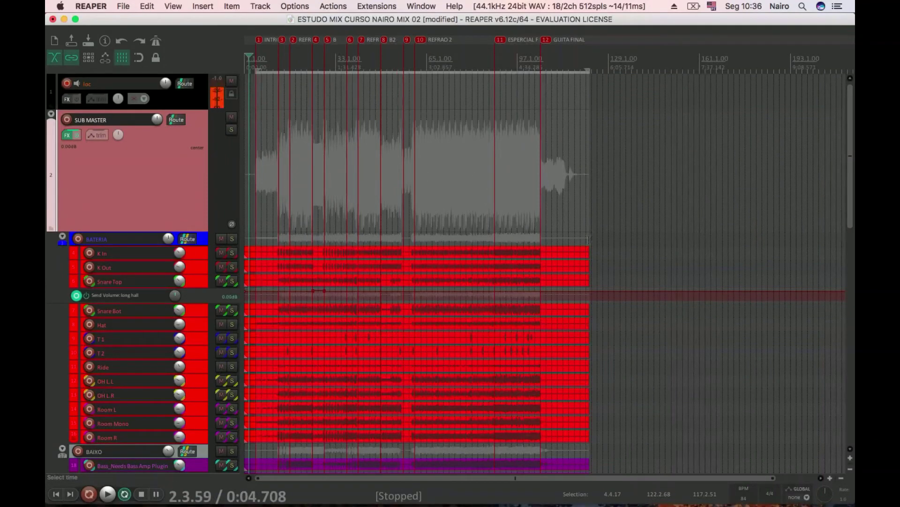
# - Select the media items on all tracks and add a fade-out over their endings, starting at about measure 115
pyautogui.click(578, 255)
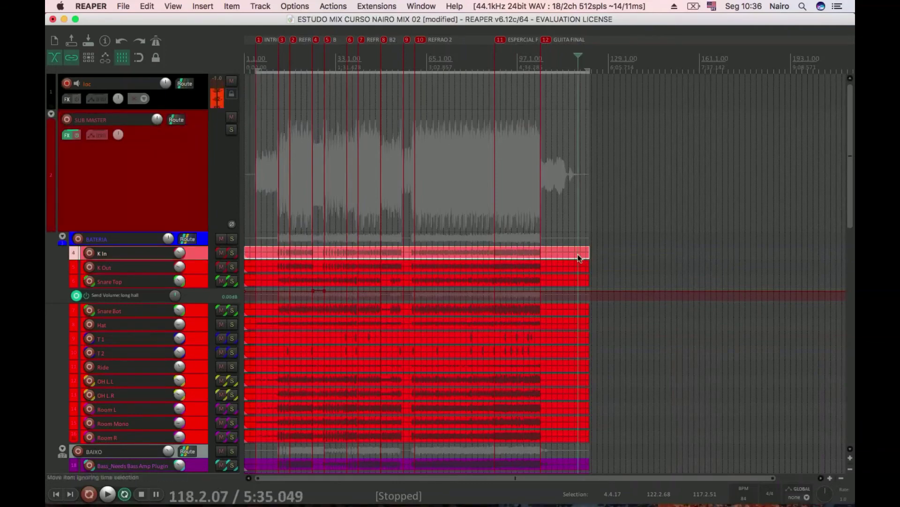
pyautogui.click(578, 252)
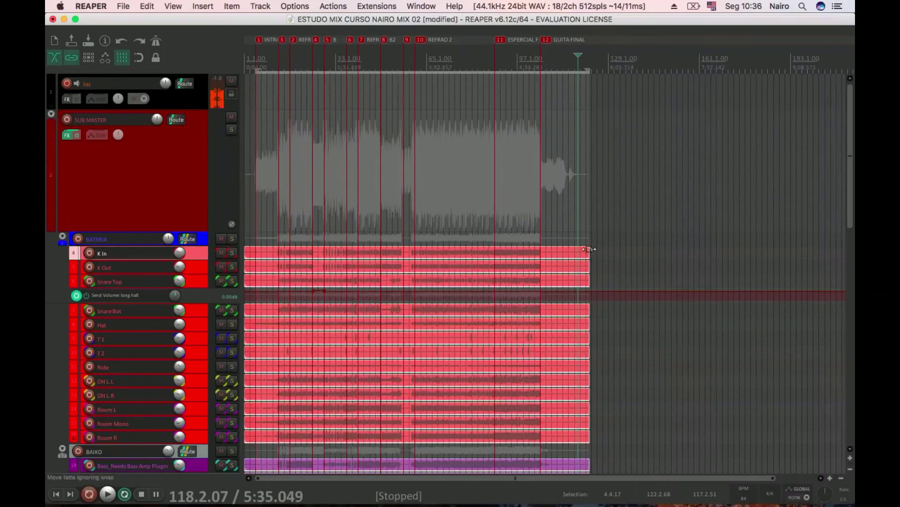
pyautogui.moveTo(590, 249); pyautogui.dragTo(568, 249)
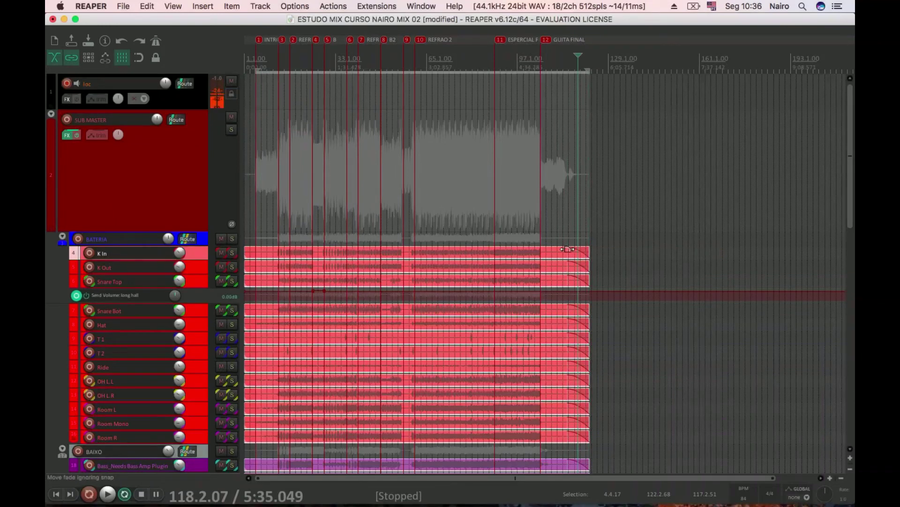
# - Listen to the song's ending from about 5:24 and shorten the items on all tracks to end at about measure 118
pyautogui.click(565, 62)
pyautogui.press('space')
pyautogui.scroll(2, 721, 199)
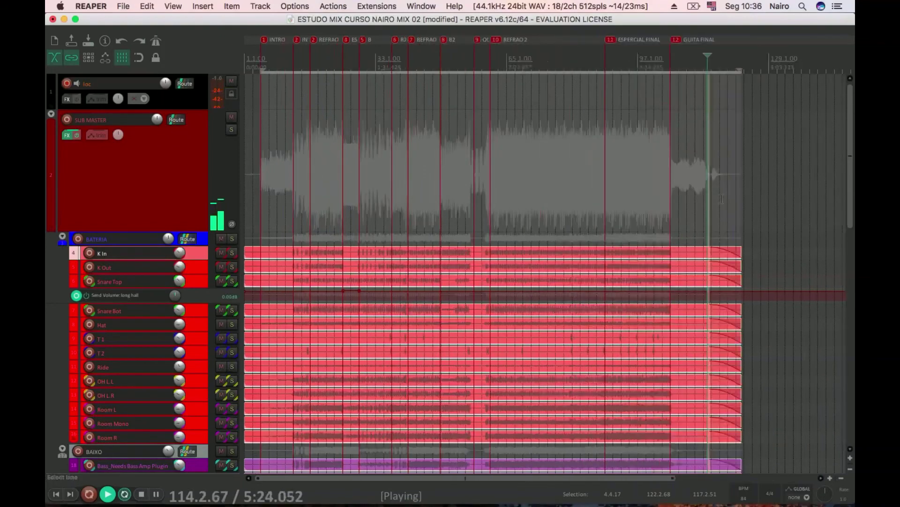
pyautogui.scroll(5, 721, 199)
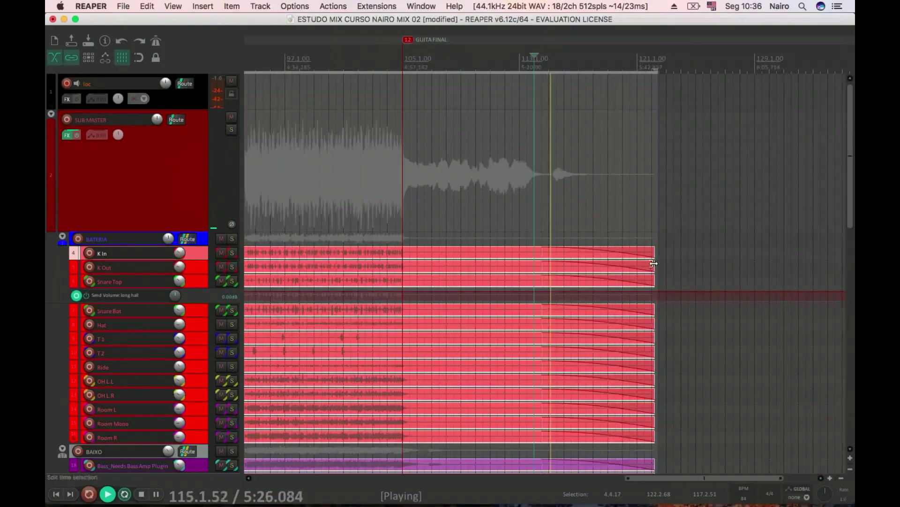
pyautogui.moveTo(653, 263); pyautogui.dragTo(614, 253)
pyautogui.click(600, 252)
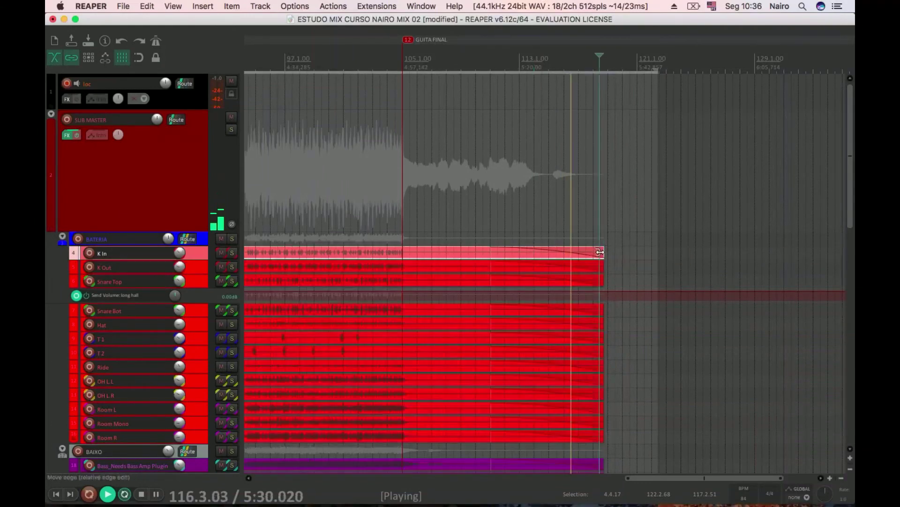
pyautogui.press('space')
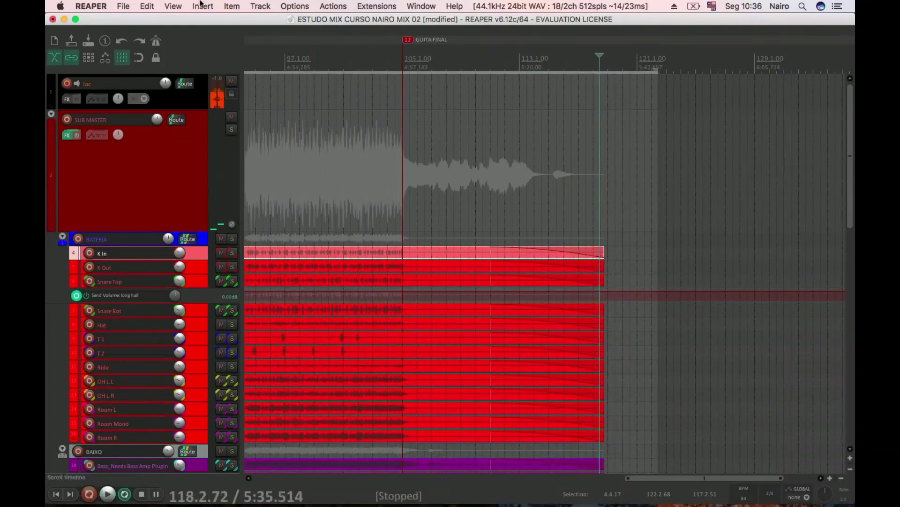
# - Save the project and return the edit cursor to the project start
pyautogui.click(126, 7)
pyautogui.click(346, 21)
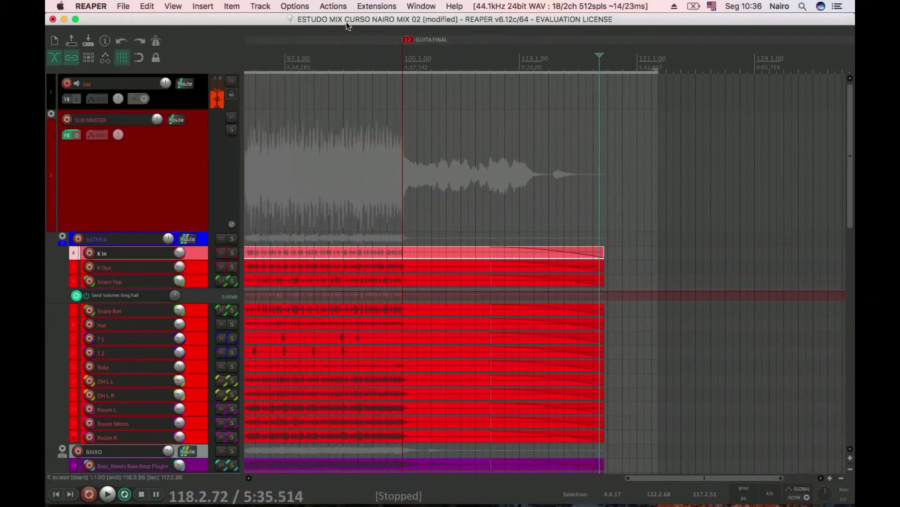
pyautogui.press('super+s')
pyautogui.press('Home')
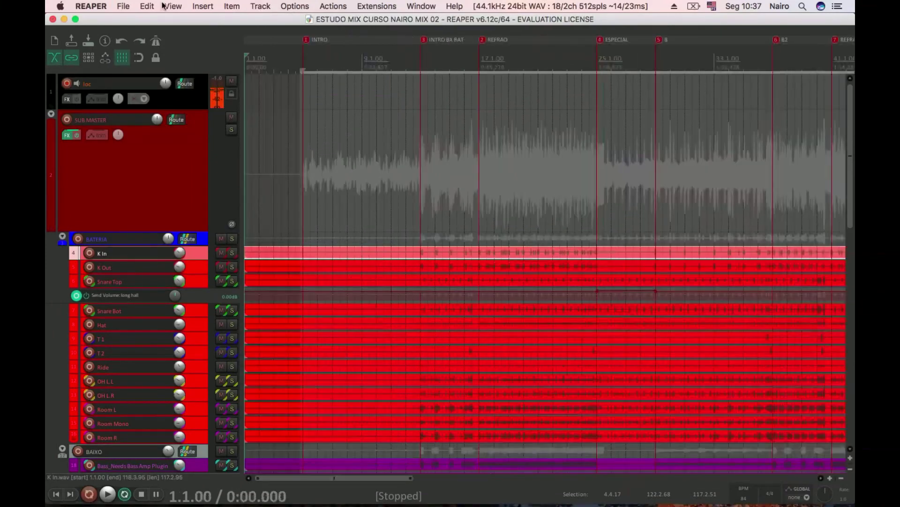
# - Open the render settings for the master mix and set the bounds to Time selection
pyautogui.click(123, 6)
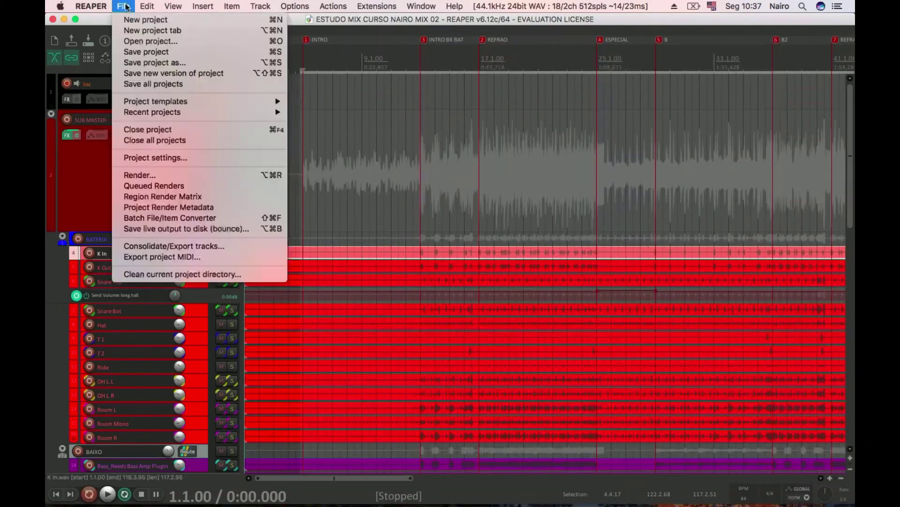
pyautogui.click(155, 178)
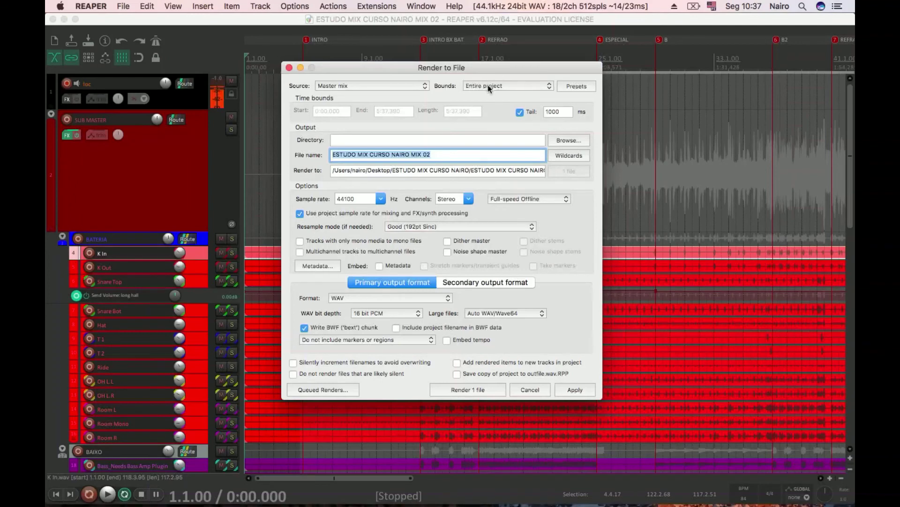
pyautogui.click(489, 87)
pyautogui.click(492, 94)
# - Browse to the project's RENDER folder for the output directory, examine its contents, and cancel without choosing it
pyautogui.click(572, 142)
pyautogui.click(576, 154)
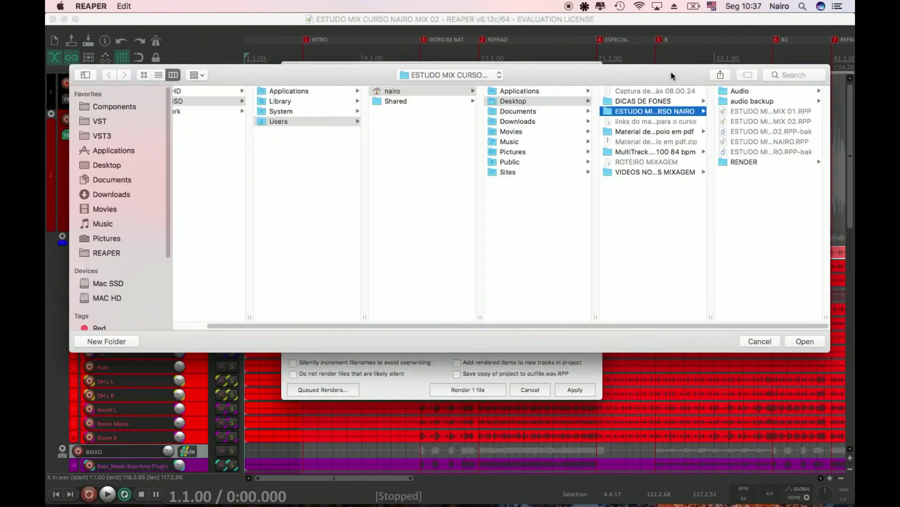
pyautogui.click(641, 163)
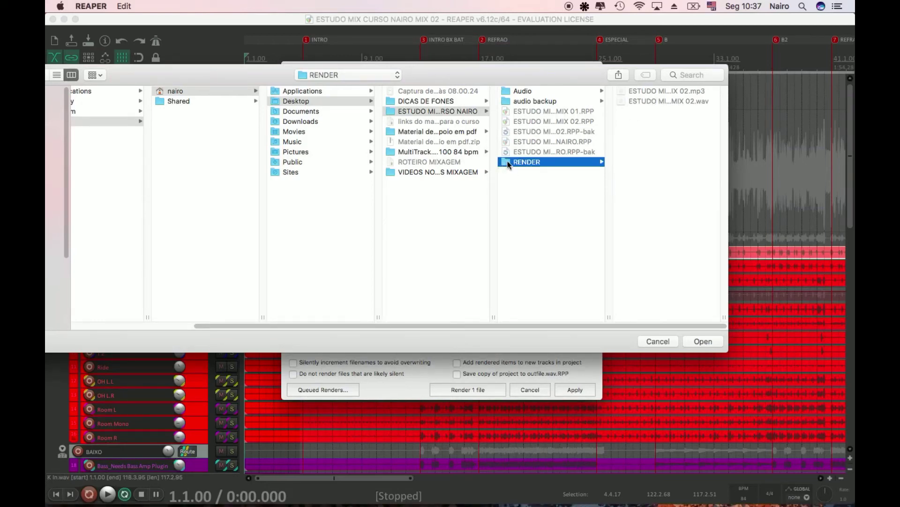
pyautogui.click(659, 342)
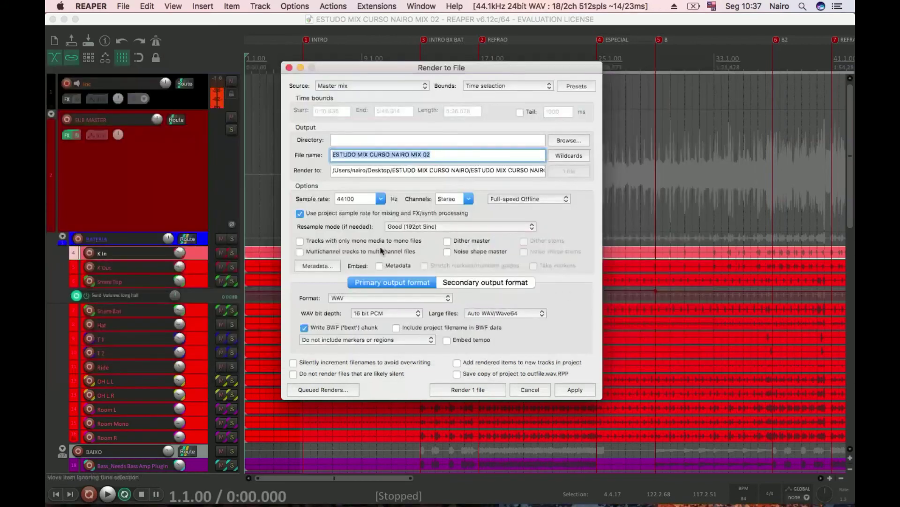
# - Examine the available sample rates and WAV bit depths for the render, keeping 44100 Hz and 16 bit PCM
pyautogui.click(380, 199)
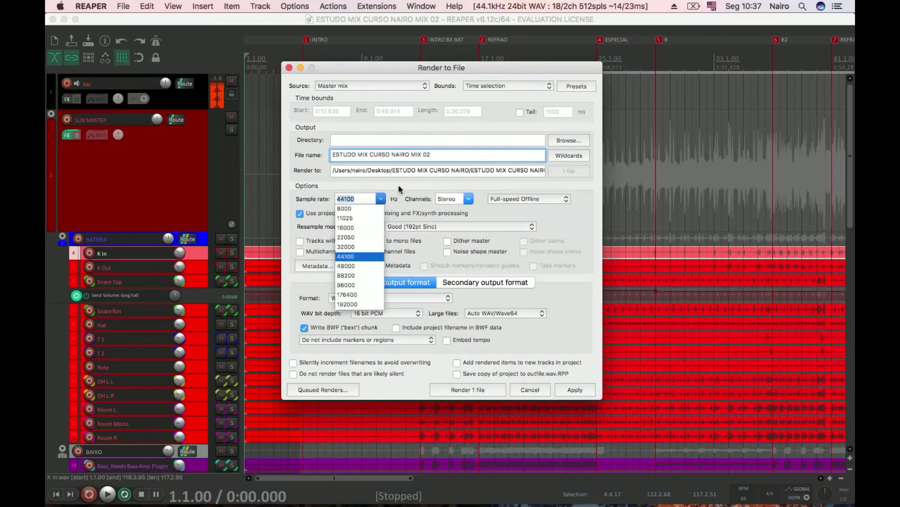
pyautogui.click(380, 198)
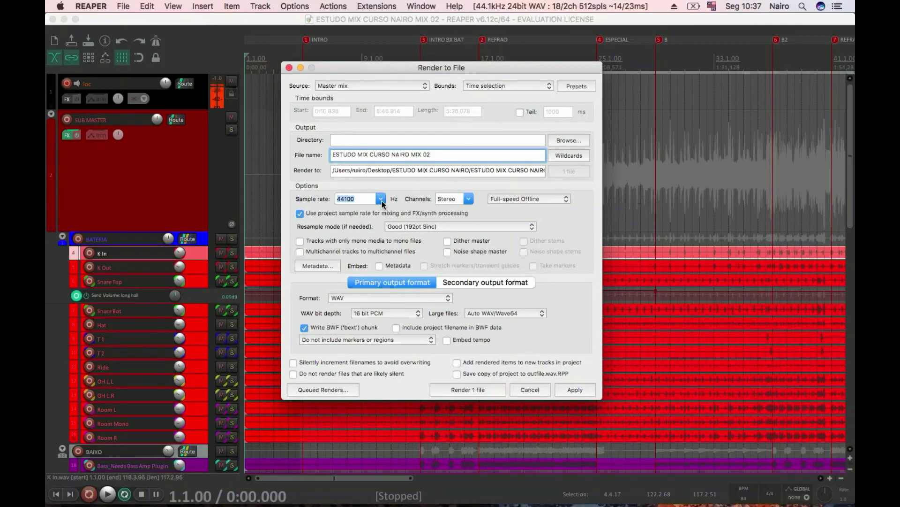
pyautogui.click(381, 199)
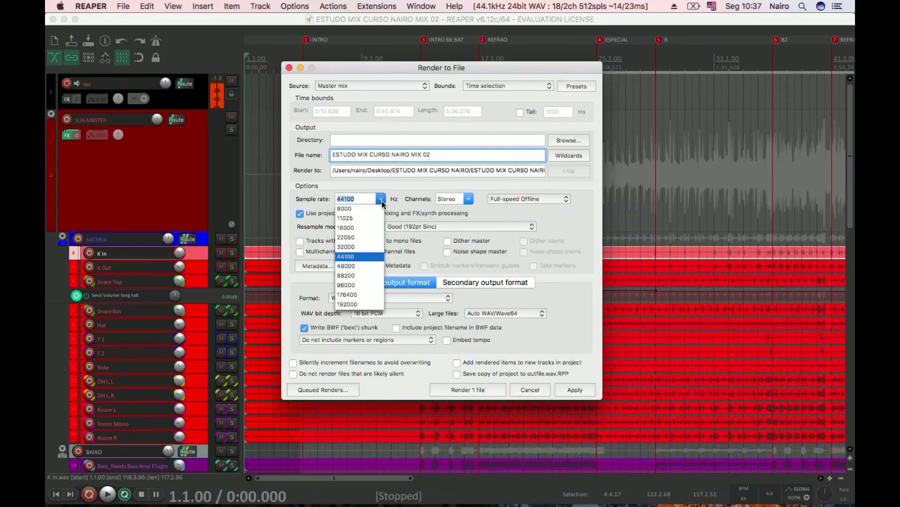
pyautogui.click(384, 189)
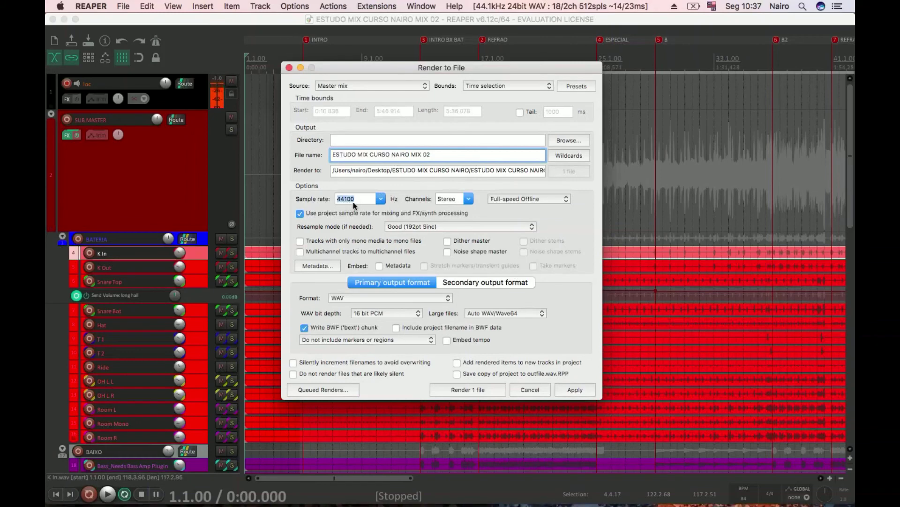
pyautogui.click(392, 313)
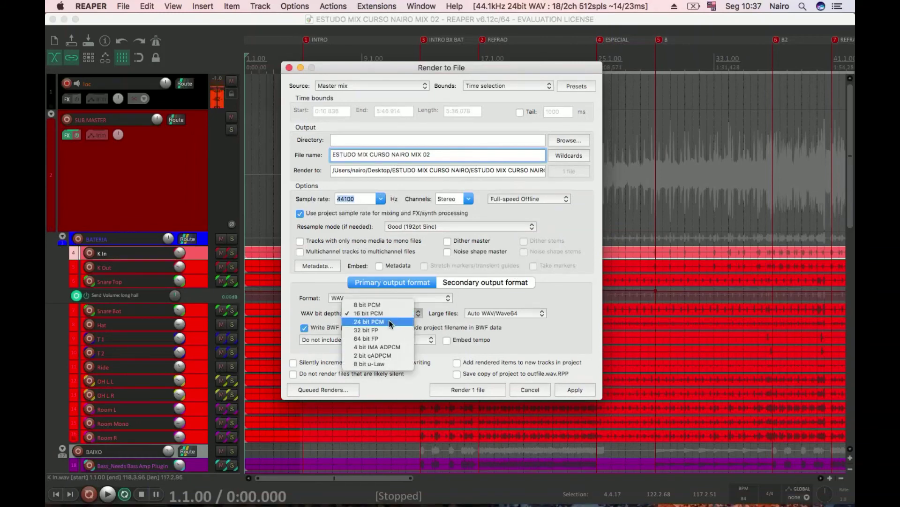
pyautogui.click(391, 313)
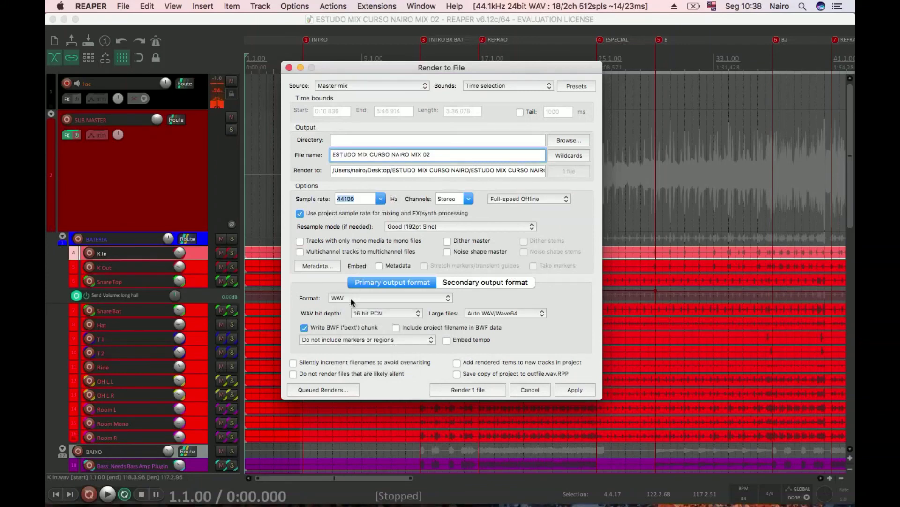
# - Examine the formats available for the secondary render output, including MP3, and leave it without a secondary output
pyautogui.click(476, 283)
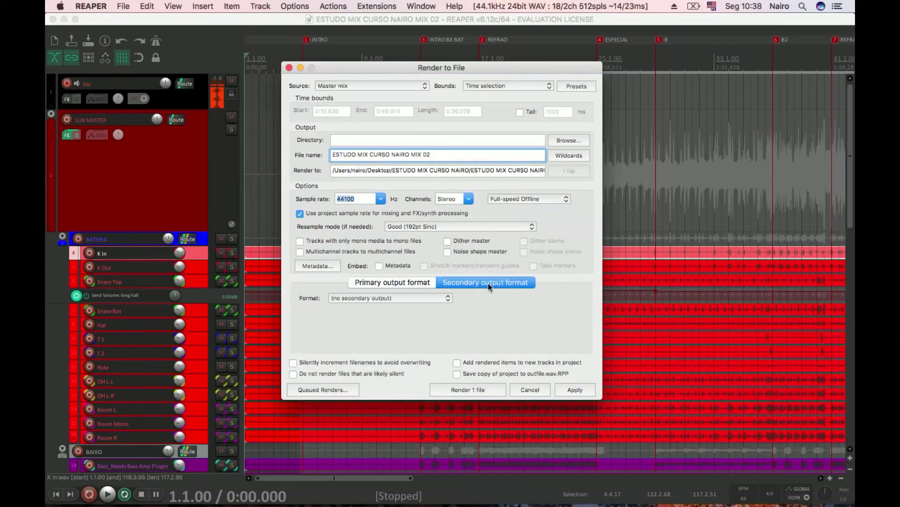
pyautogui.click(381, 299)
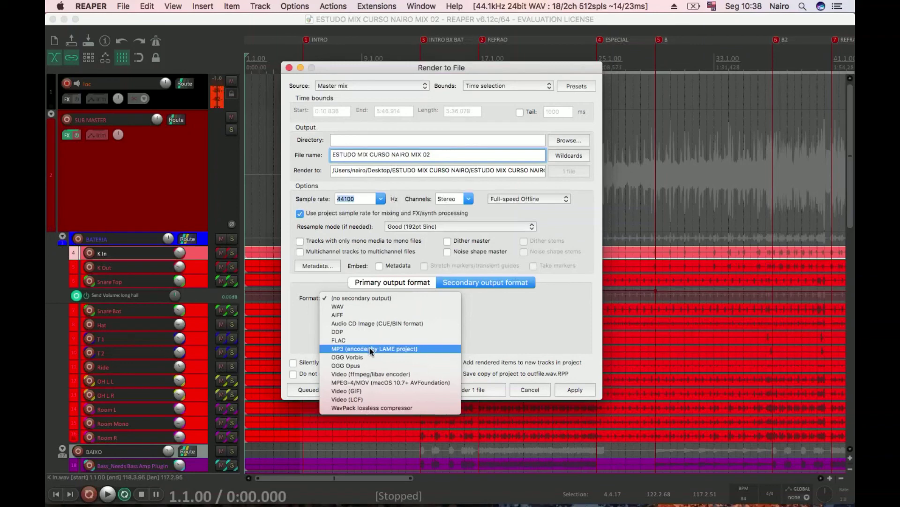
pyautogui.click(314, 283)
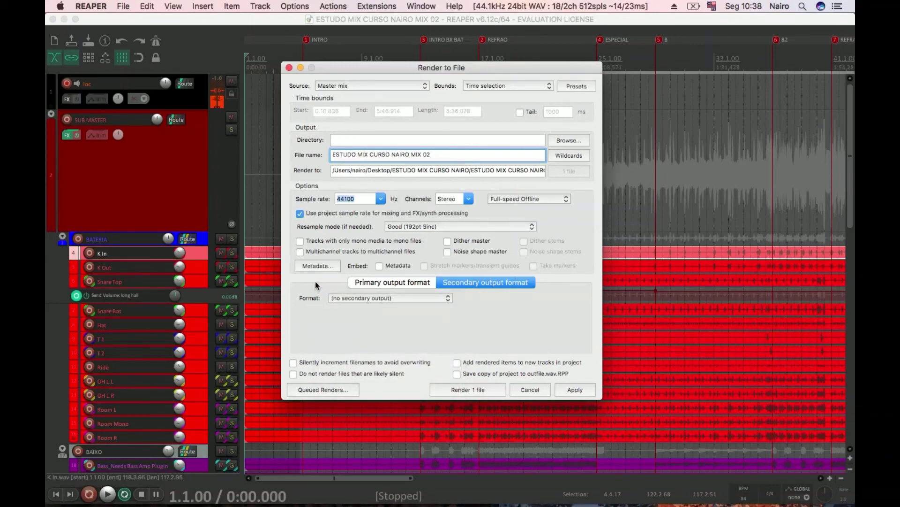
# - Start rendering the master mix to a 16 bit WAV file, cancel the render, and close the render settings
pyautogui.click(472, 390)
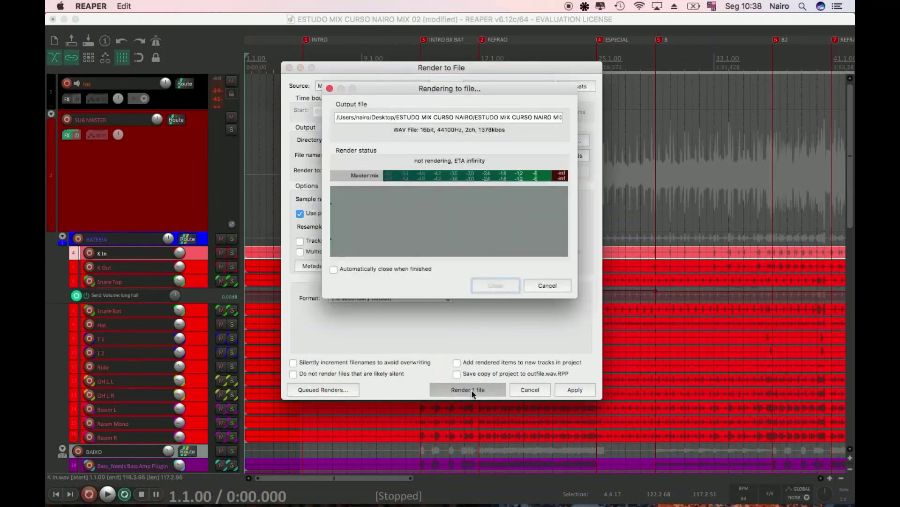
pyautogui.click(547, 286)
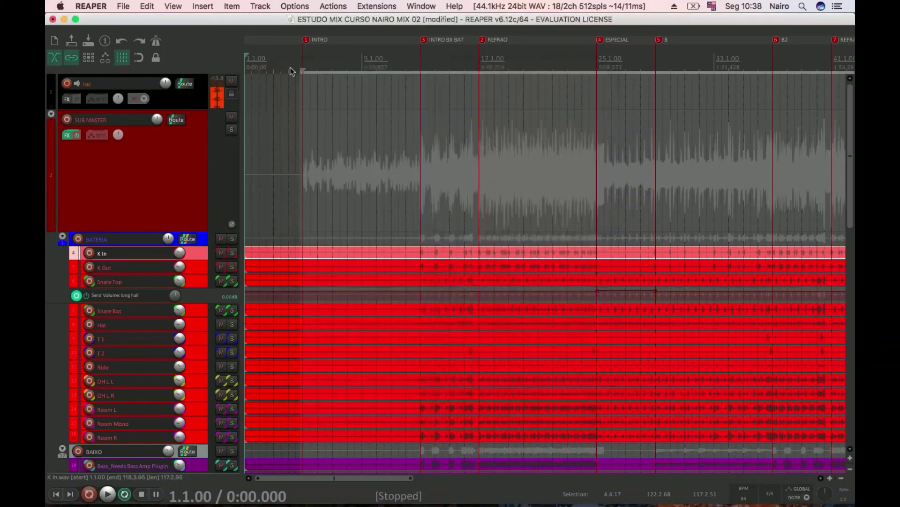
pyautogui.click(289, 67)
# - Examine the project folder's Audio, audio backup and RENDER subfolders while saving the project as a new file, and cancel without saving
pyautogui.click(123, 6)
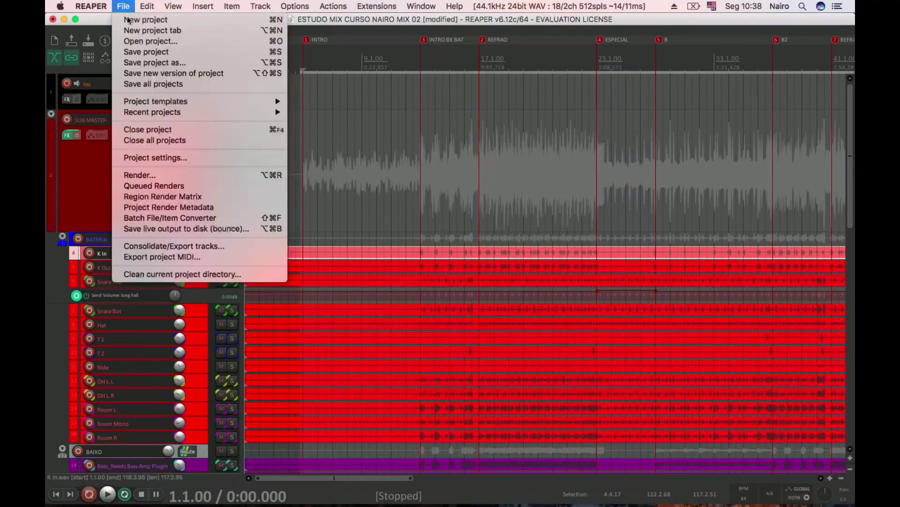
pyautogui.click(149, 65)
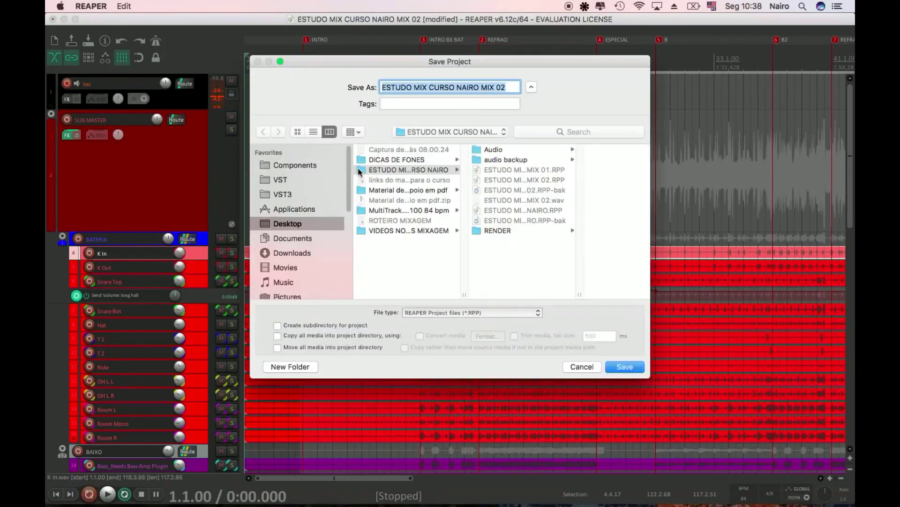
pyautogui.click(360, 170)
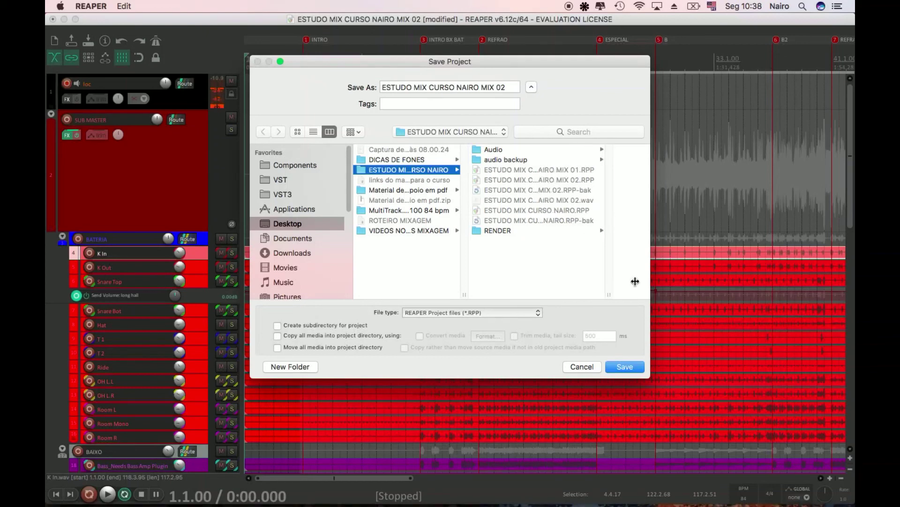
pyautogui.click(494, 150)
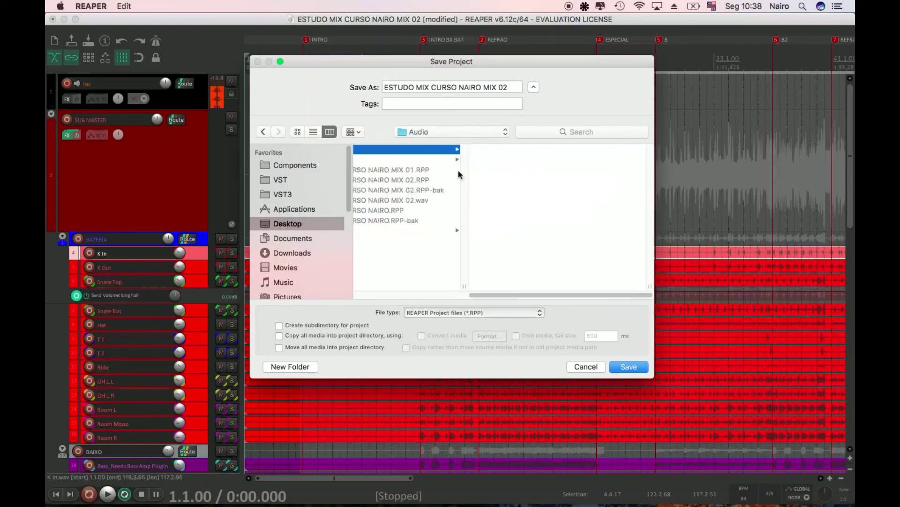
pyautogui.moveTo(480, 295); pyautogui.dragTo(369, 297)
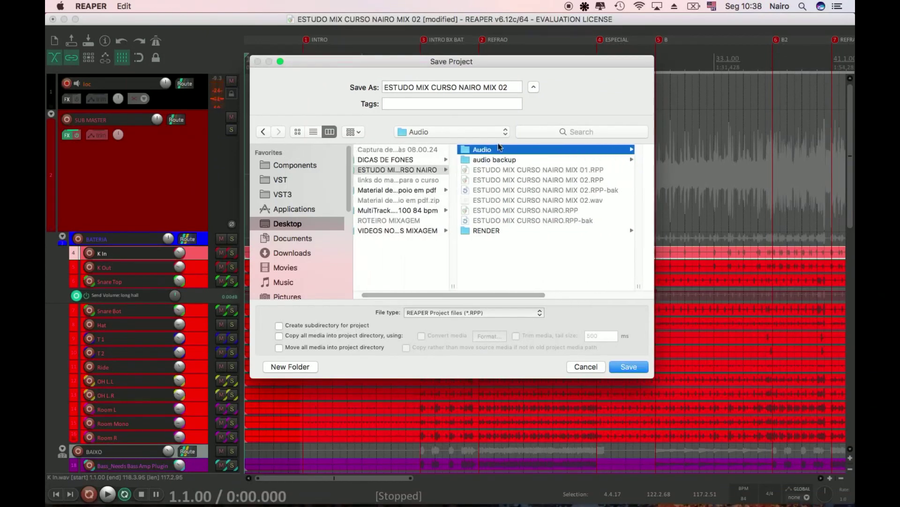
pyautogui.click(495, 160)
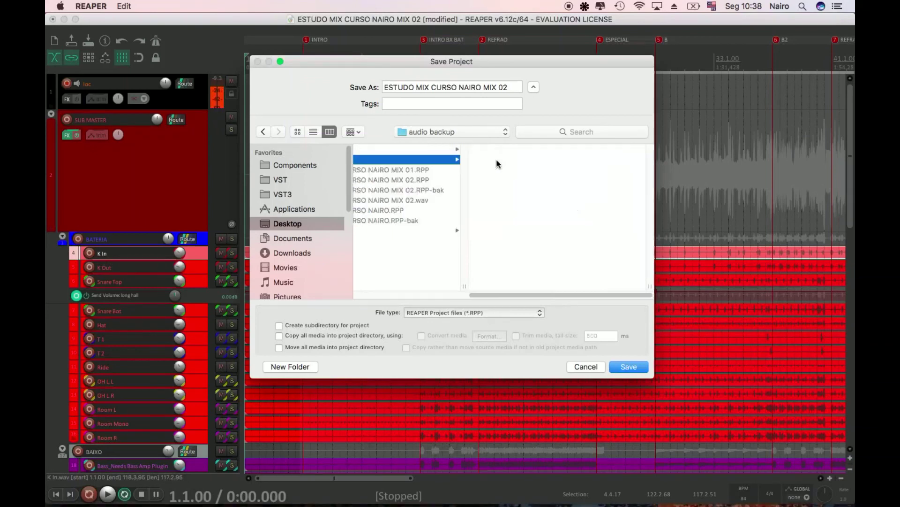
pyautogui.moveTo(510, 294); pyautogui.dragTo(404, 295)
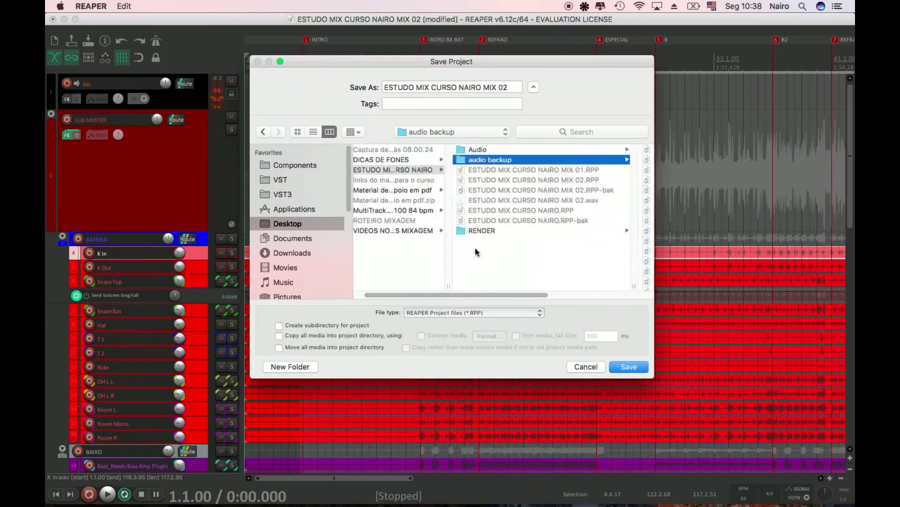
pyautogui.click(480, 230)
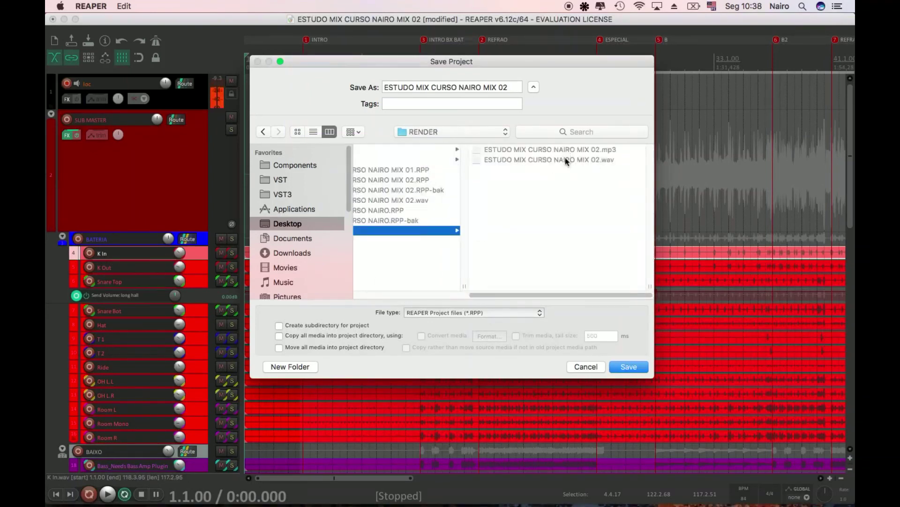
pyautogui.click(585, 366)
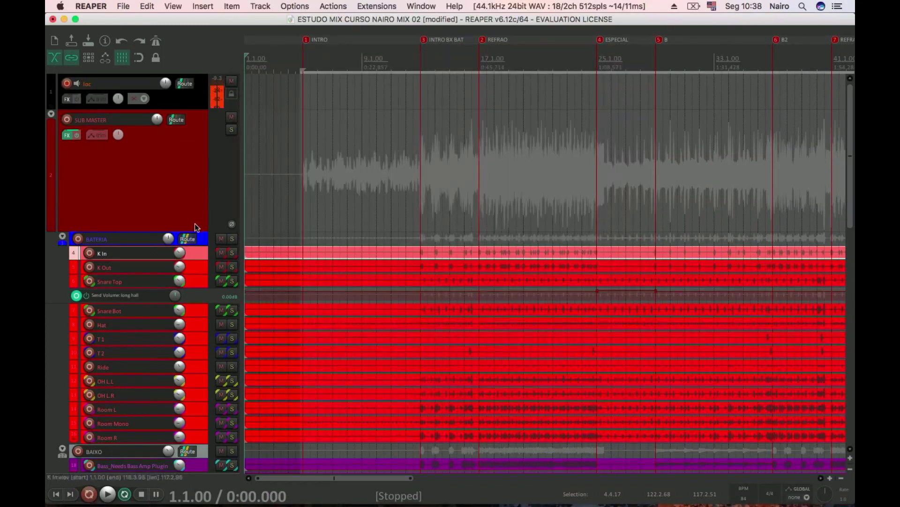
# - Reduce the height of the SUB MASTER track so more tracks fit in the arrangement
pyautogui.moveTo(193, 231); pyautogui.dragTo(187, 137)
pyautogui.scroll(-6, 188, 149)
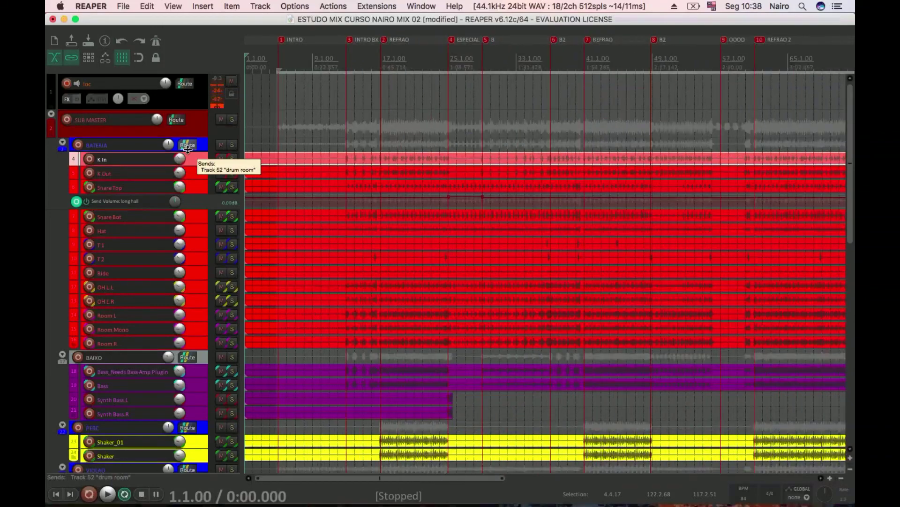